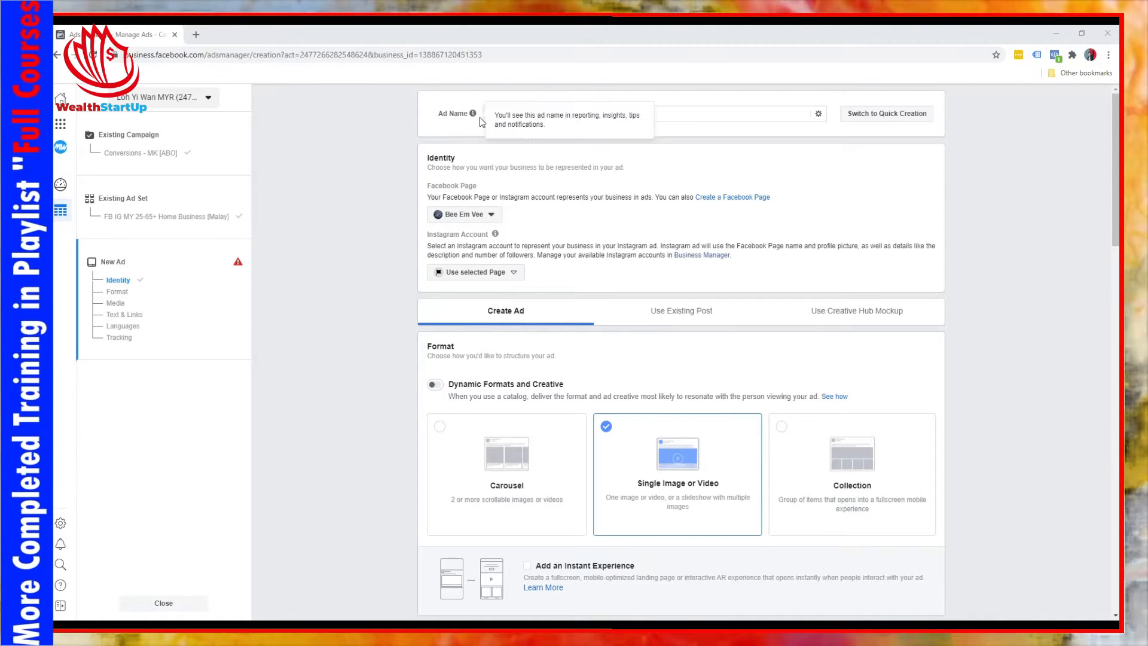
Name the new ad "Video 1".
{"action": "triple_click", "coordinate": [658, 114]}
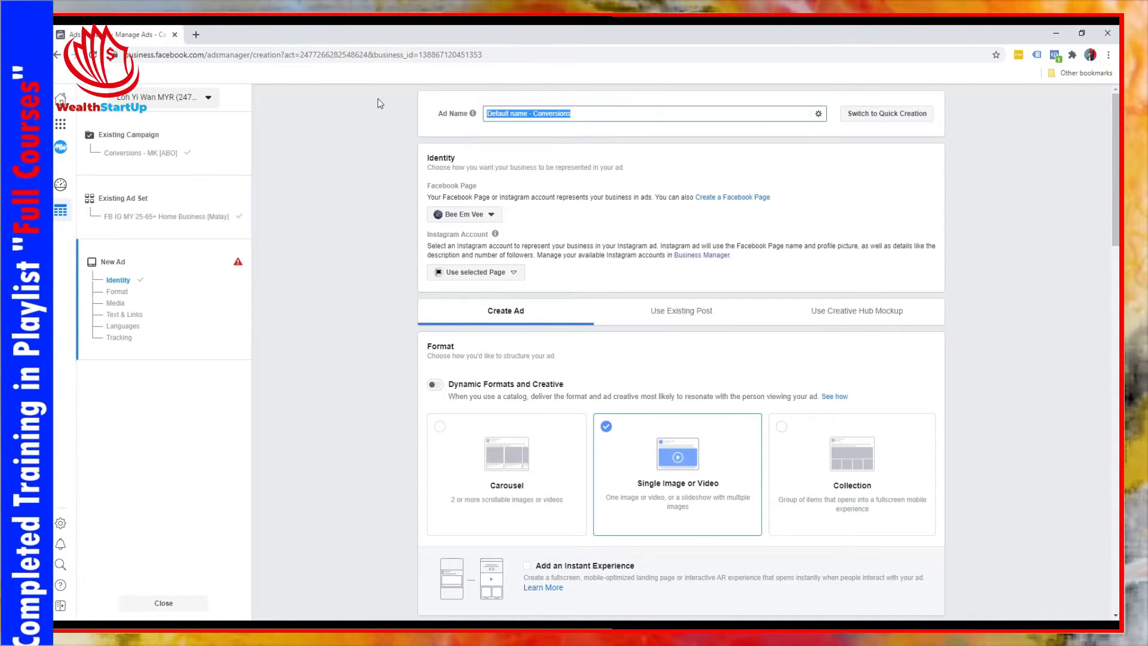
{"action": "type", "text": "Video 1"}
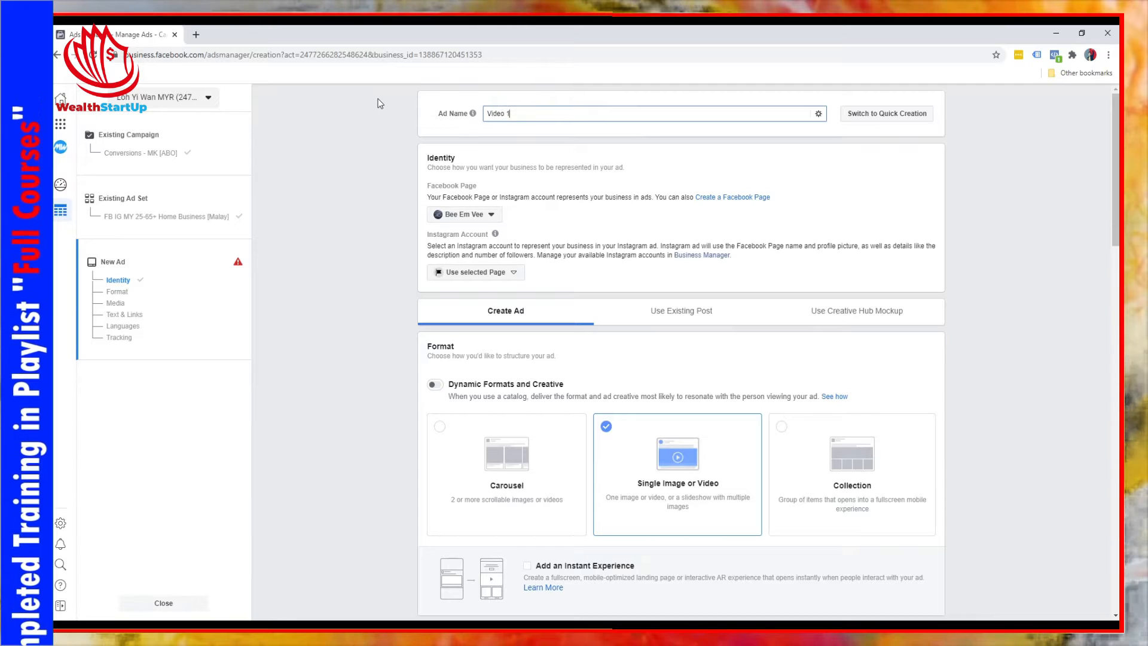
{"action": "left_click", "coordinate": [356, 161]}
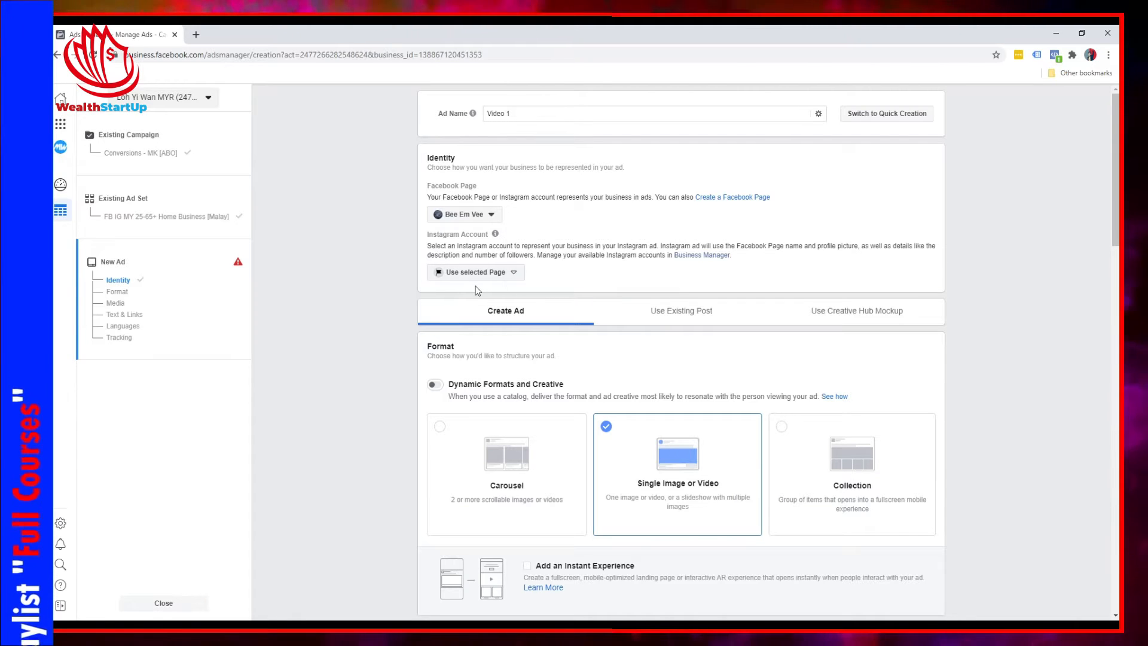
Examine the ad's format choices and the types of media that can be added.
{"action": "scroll", "coordinate": [393, 276], "scroll_direction": "down", "scroll_amount": 1}
{"action": "scroll", "coordinate": [392, 279], "scroll_direction": "down", "scroll_amount": 2}
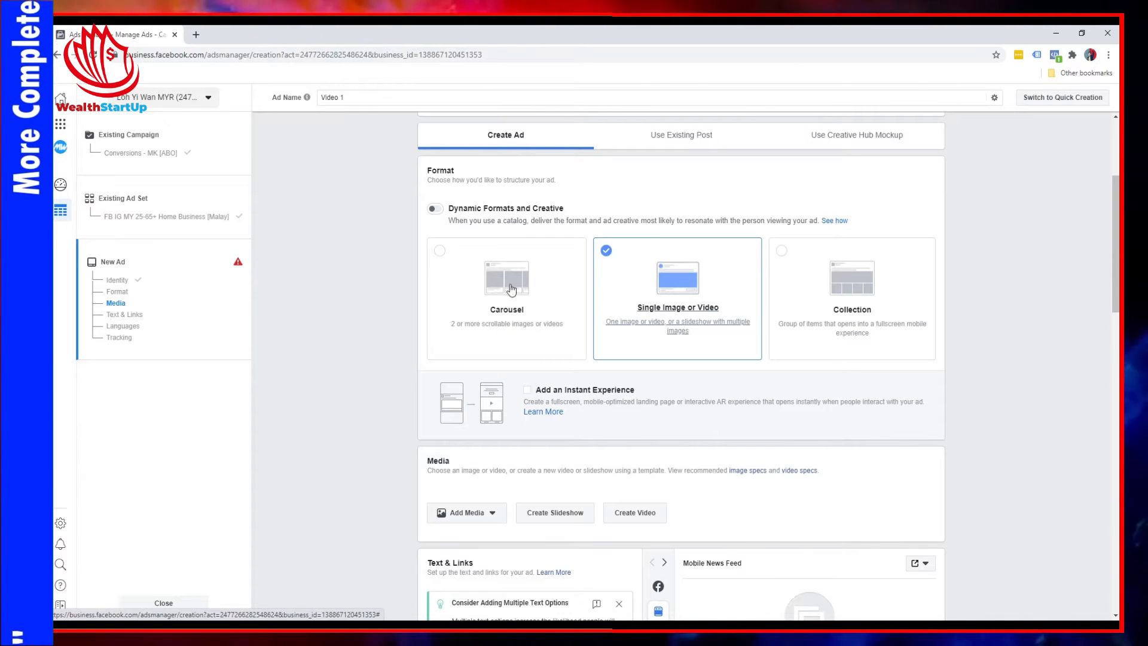
{"action": "scroll", "coordinate": [367, 339], "scroll_direction": "down", "scroll_amount": 2}
{"action": "scroll", "coordinate": [366, 336], "scroll_direction": "down", "scroll_amount": 3}
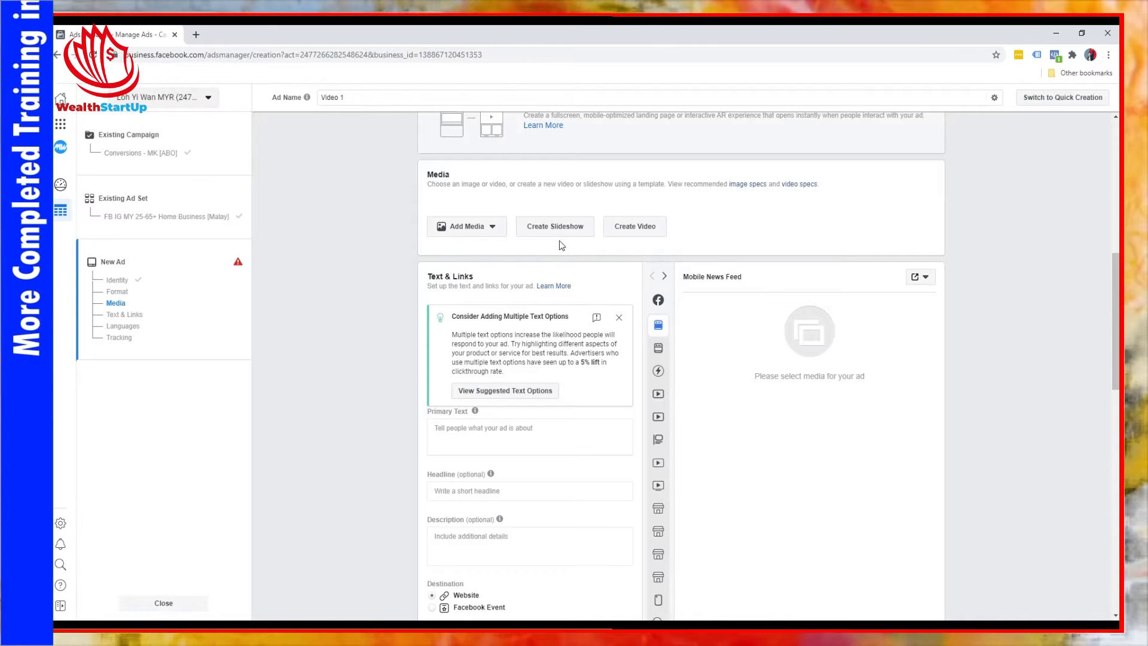
{"action": "left_click", "coordinate": [489, 231]}
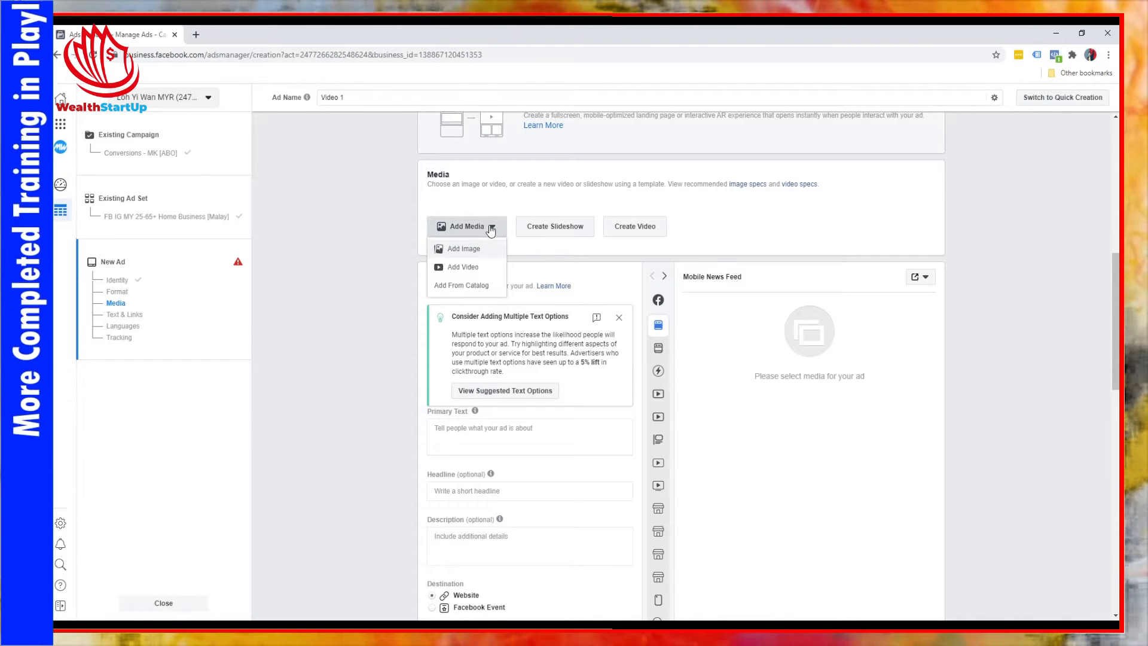
{"action": "left_click", "coordinate": [564, 199]}
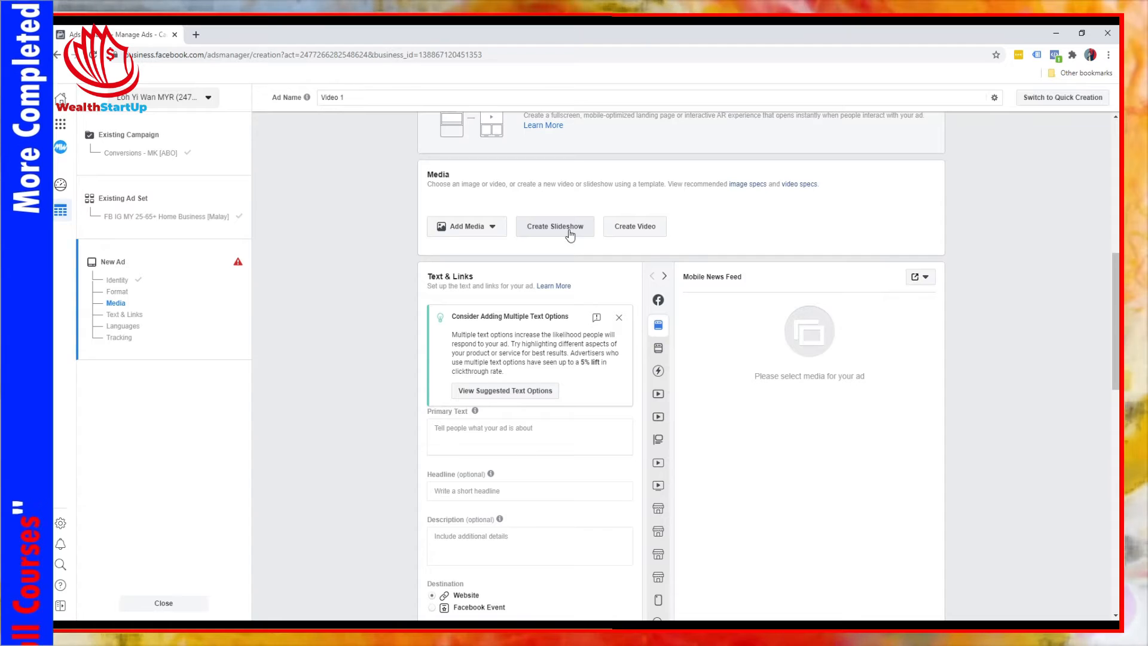
Browse the slideshow templates and the Create Video templates in the Video Creation Kit, closing each without choosing one.
{"action": "left_click", "coordinate": [530, 227]}
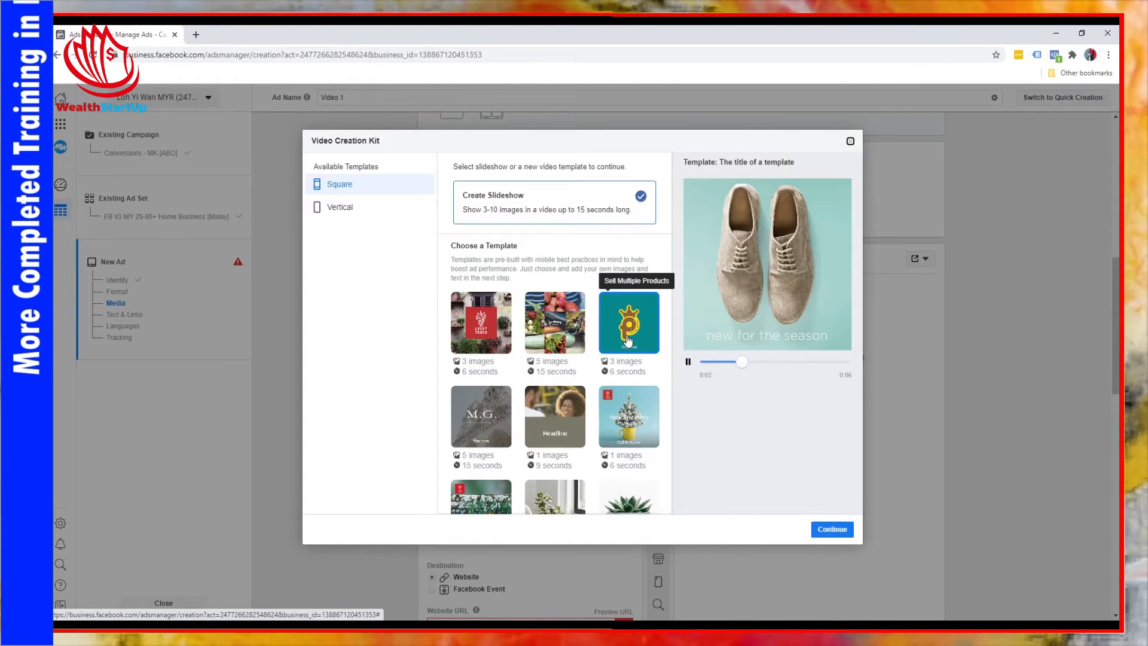
{"action": "scroll", "coordinate": [546, 351], "scroll_direction": "down", "scroll_amount": 3}
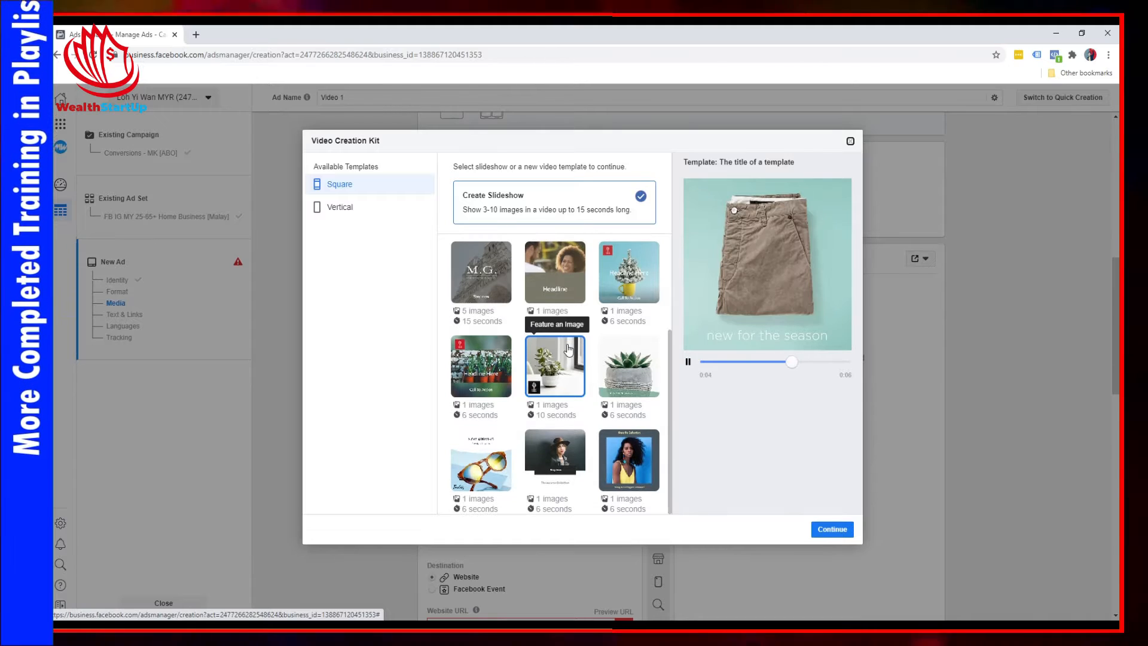
{"action": "left_click", "coordinate": [850, 141]}
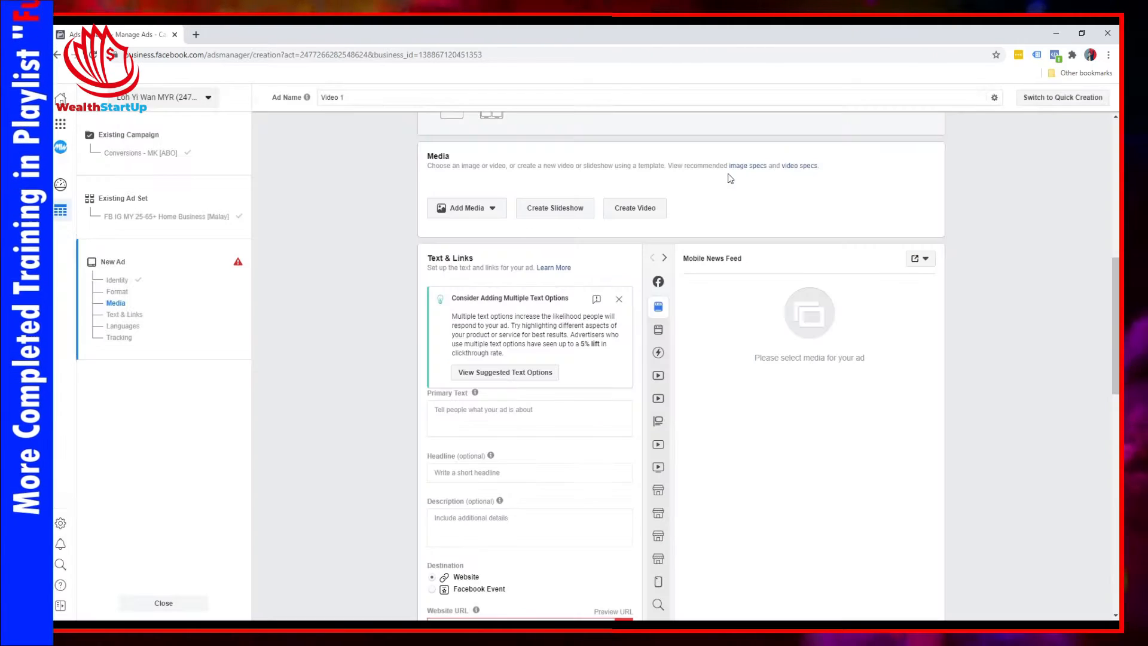
{"action": "left_click", "coordinate": [643, 215]}
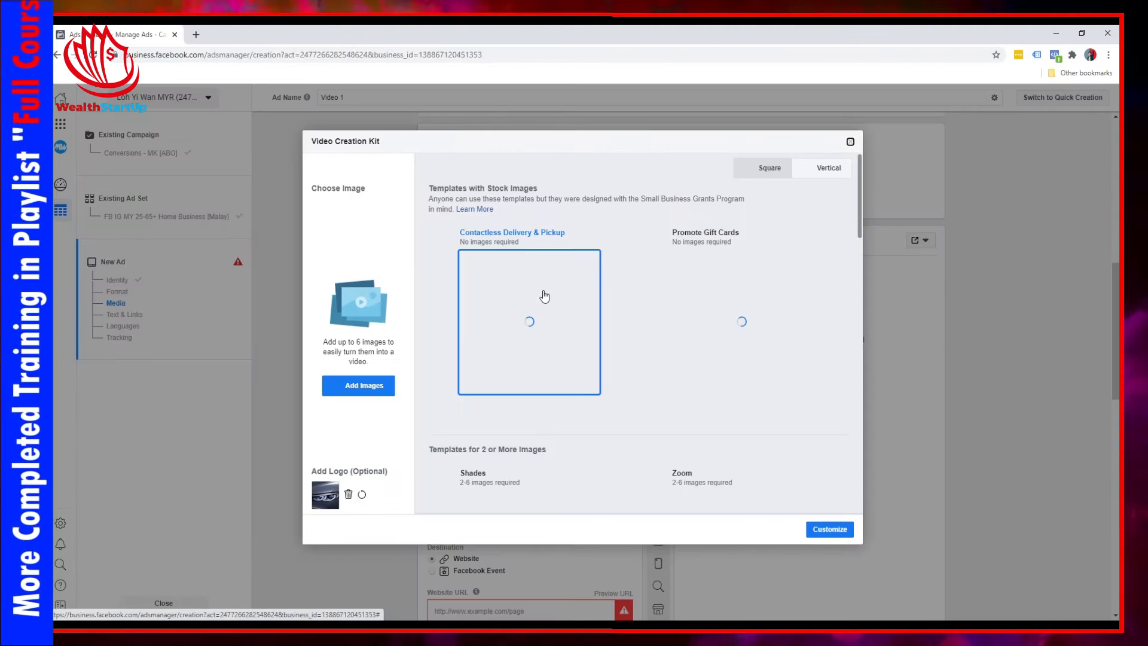
{"action": "scroll", "coordinate": [687, 340], "scroll_direction": "down", "scroll_amount": 3}
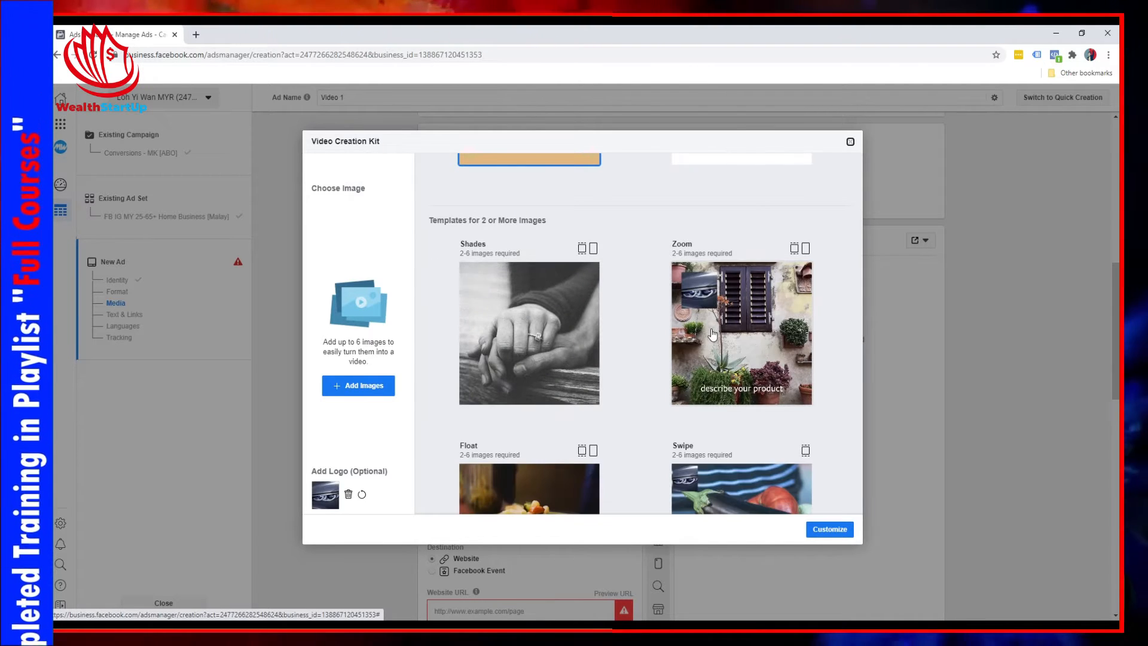
{"action": "scroll", "coordinate": [712, 334], "scroll_direction": "down", "scroll_amount": 2}
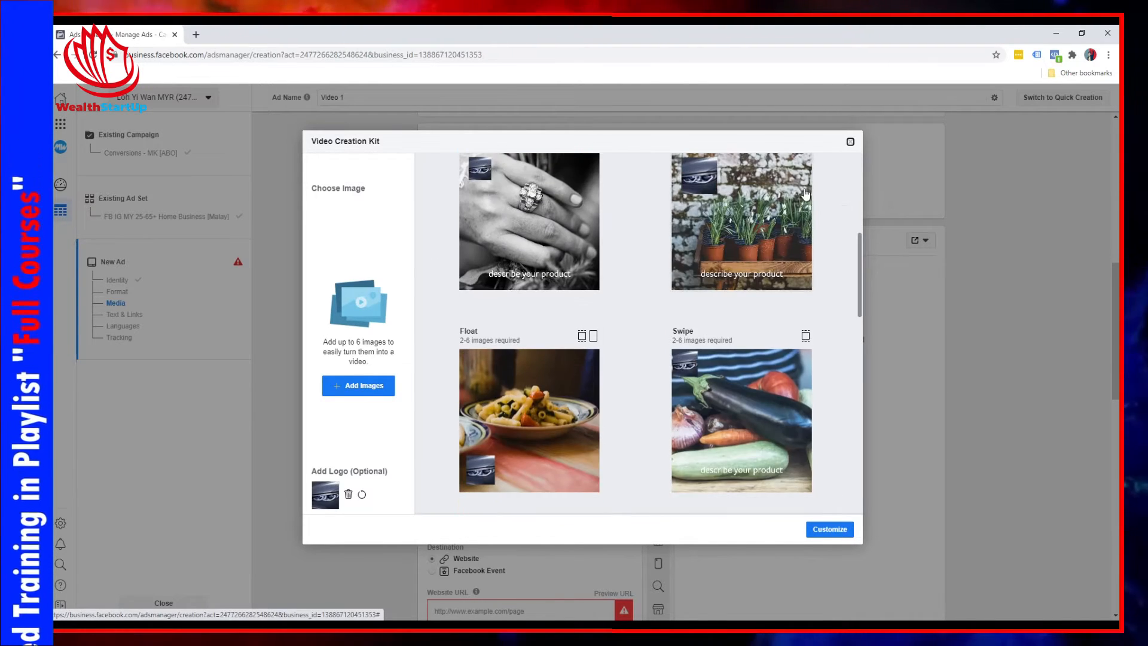
{"action": "left_click", "coordinate": [851, 141]}
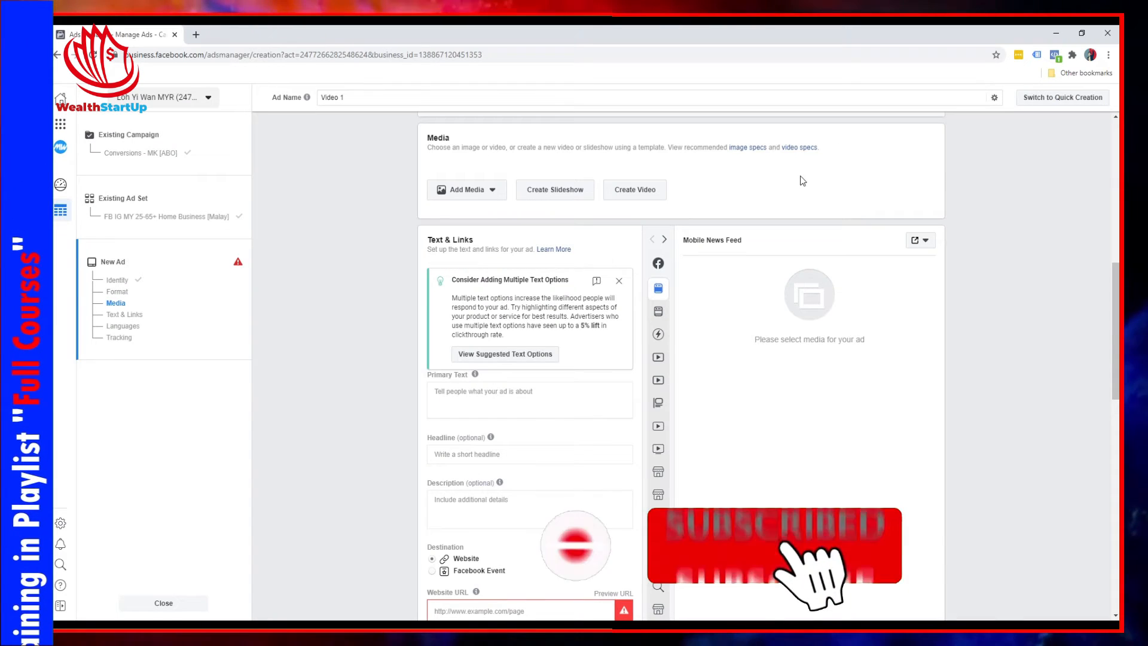
Preview several square slideshow templates and start customizing a video with the Promote a Product template.
{"action": "left_click", "coordinate": [556, 190]}
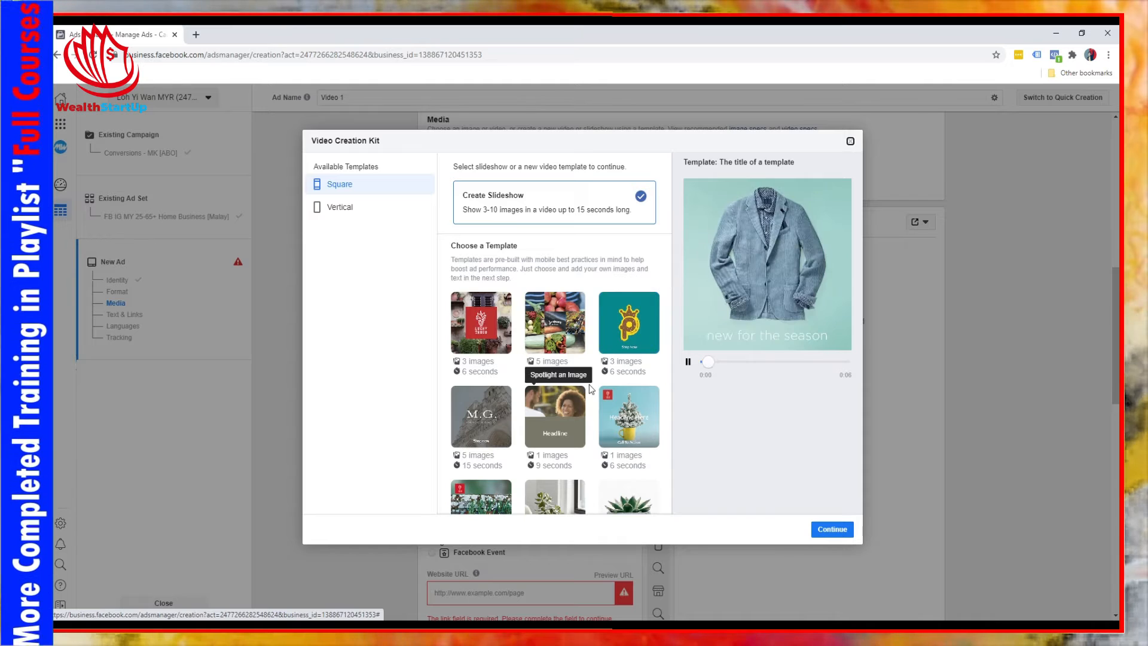
{"action": "scroll", "coordinate": [546, 312], "scroll_direction": "down", "scroll_amount": 4}
{"action": "scroll", "coordinate": [472, 329], "scroll_direction": "up", "scroll_amount": 4}
{"action": "left_click", "coordinate": [553, 329]}
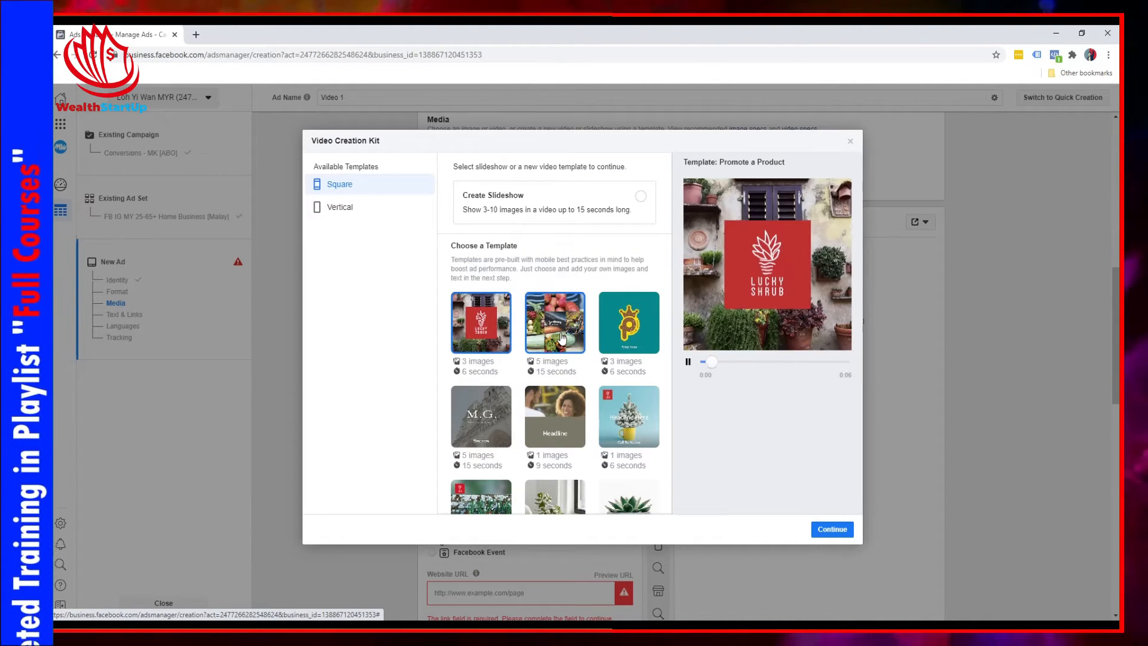
{"action": "left_click", "coordinate": [605, 336]}
{"action": "left_click", "coordinate": [481, 417]}
{"action": "left_click", "coordinate": [607, 435]}
{"action": "scroll", "coordinate": [607, 430], "scroll_direction": "down", "scroll_amount": 2}
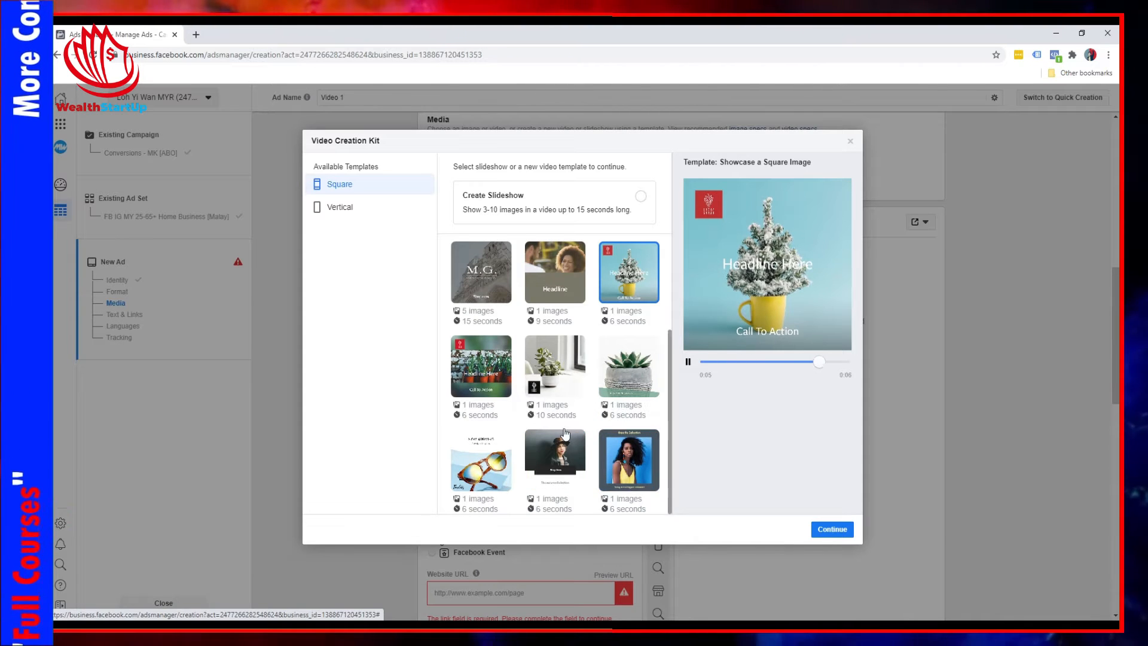
{"action": "scroll", "coordinate": [565, 430], "scroll_direction": "up", "scroll_amount": 2}
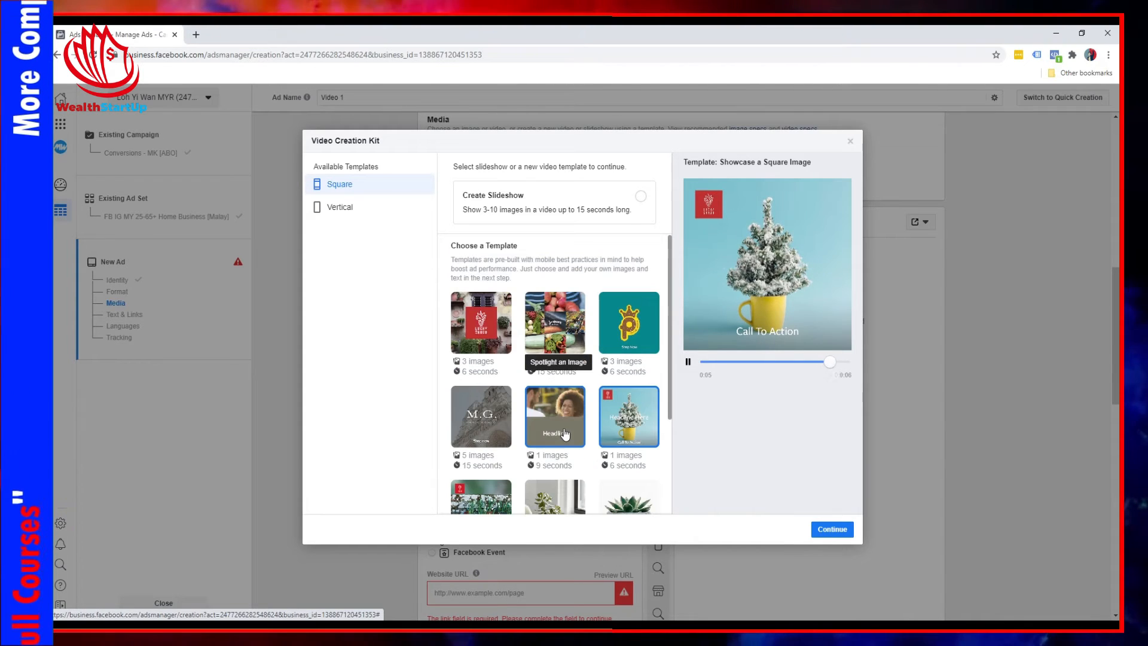
{"action": "left_click", "coordinate": [481, 332]}
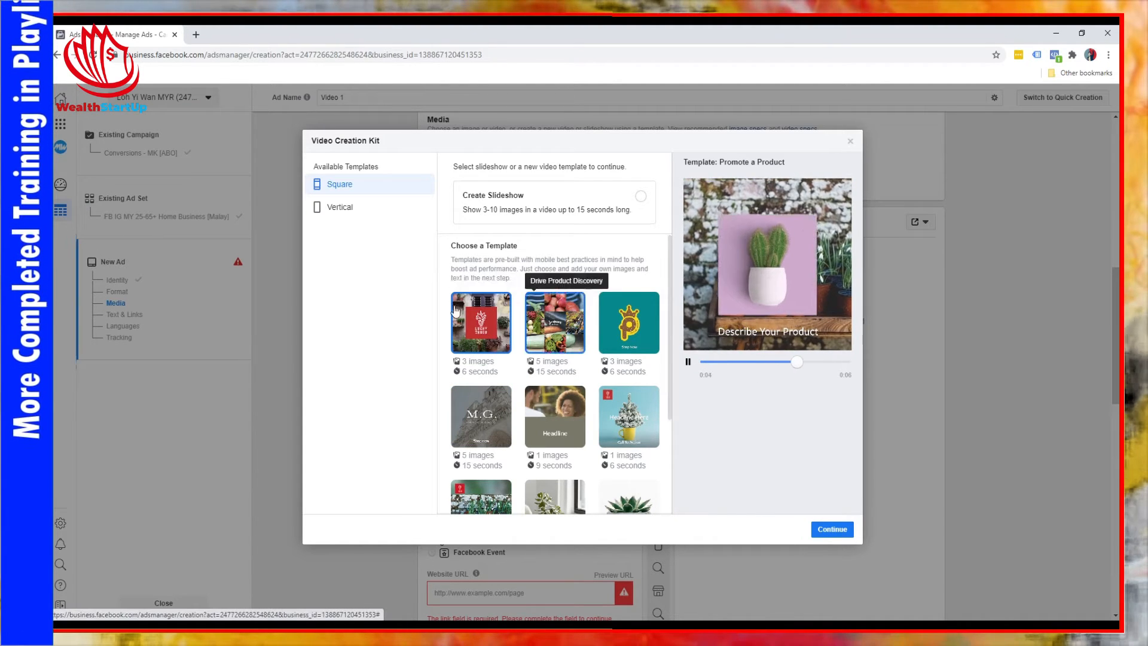
{"action": "left_click", "coordinate": [831, 530]}
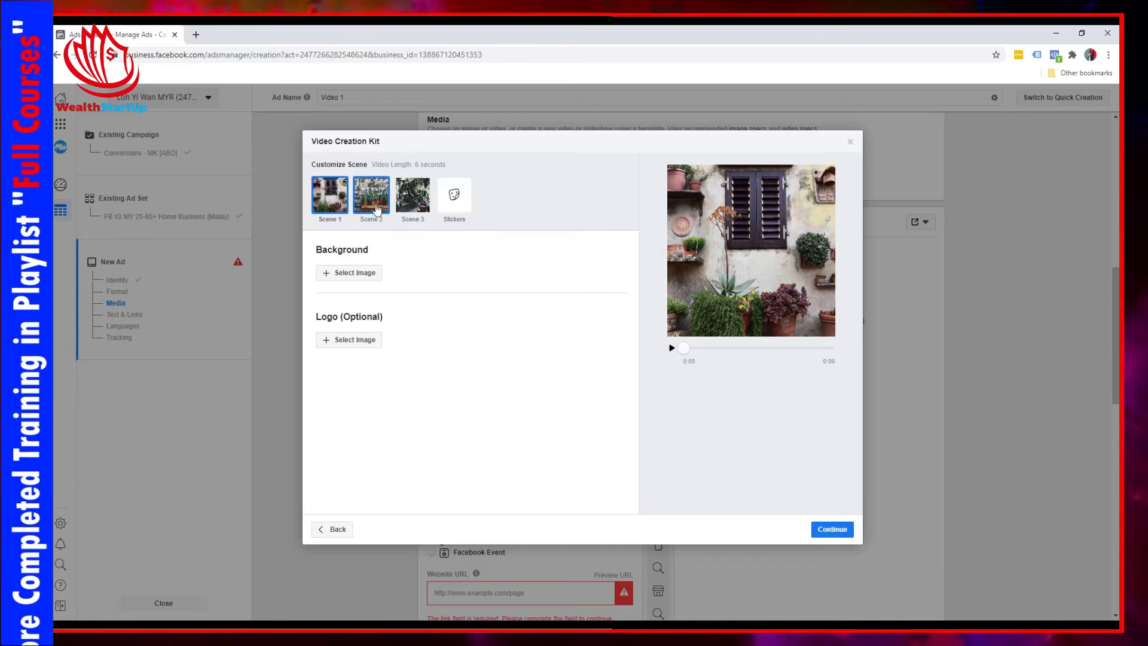
Upload the social-media-icons-3d-cubes image from the Desktop as Scene 1's background and play the video preview.
{"action": "left_click", "coordinate": [351, 274]}
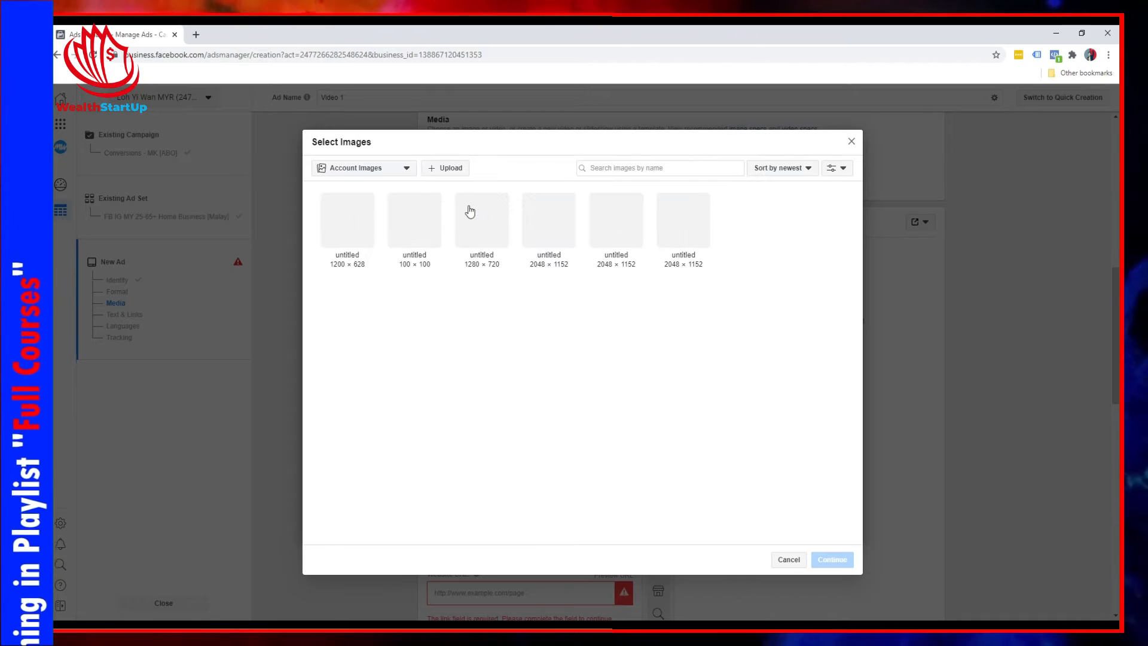
{"action": "left_click", "coordinate": [445, 169]}
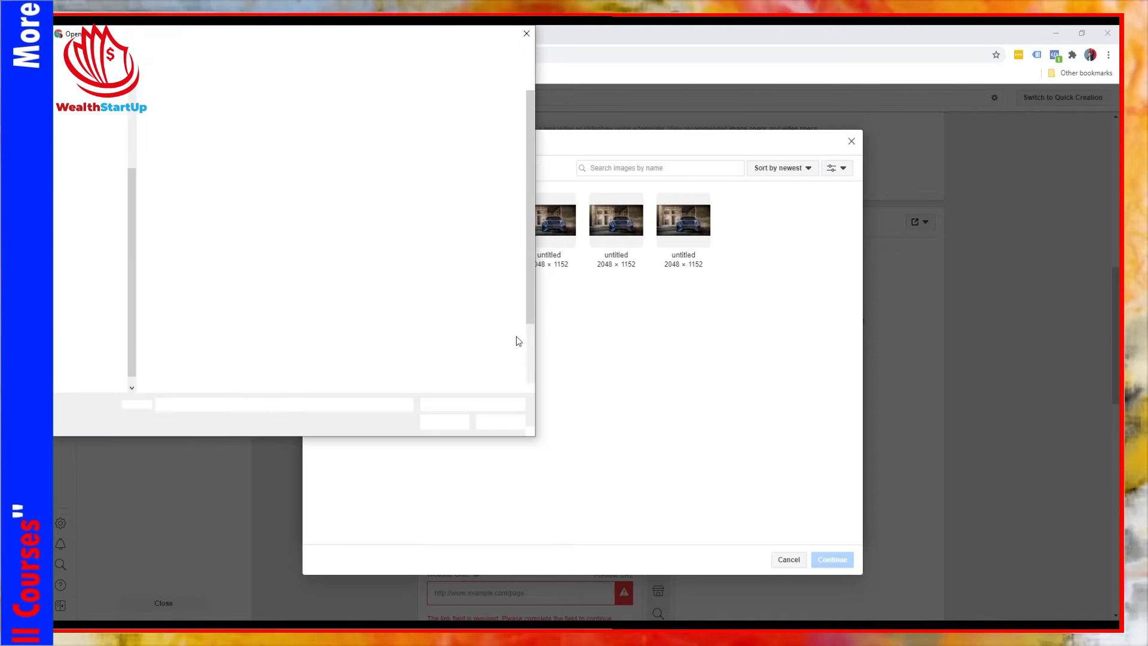
{"action": "scroll", "coordinate": [487, 329], "scroll_direction": "down", "scroll_amount": 2}
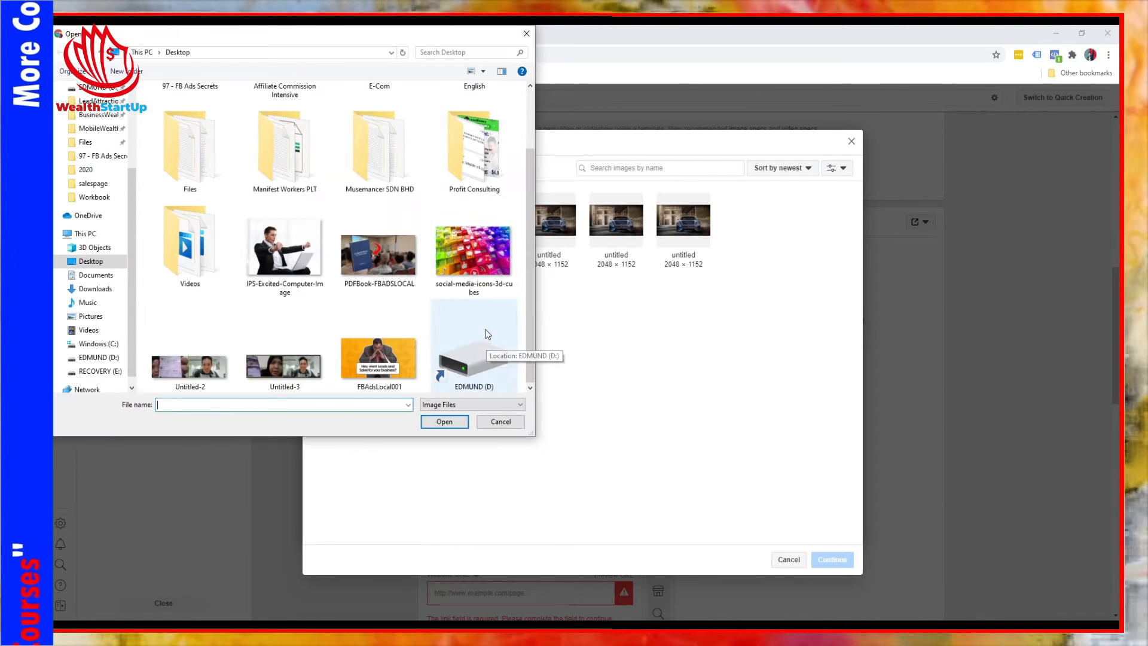
{"action": "double_click", "coordinate": [480, 275]}
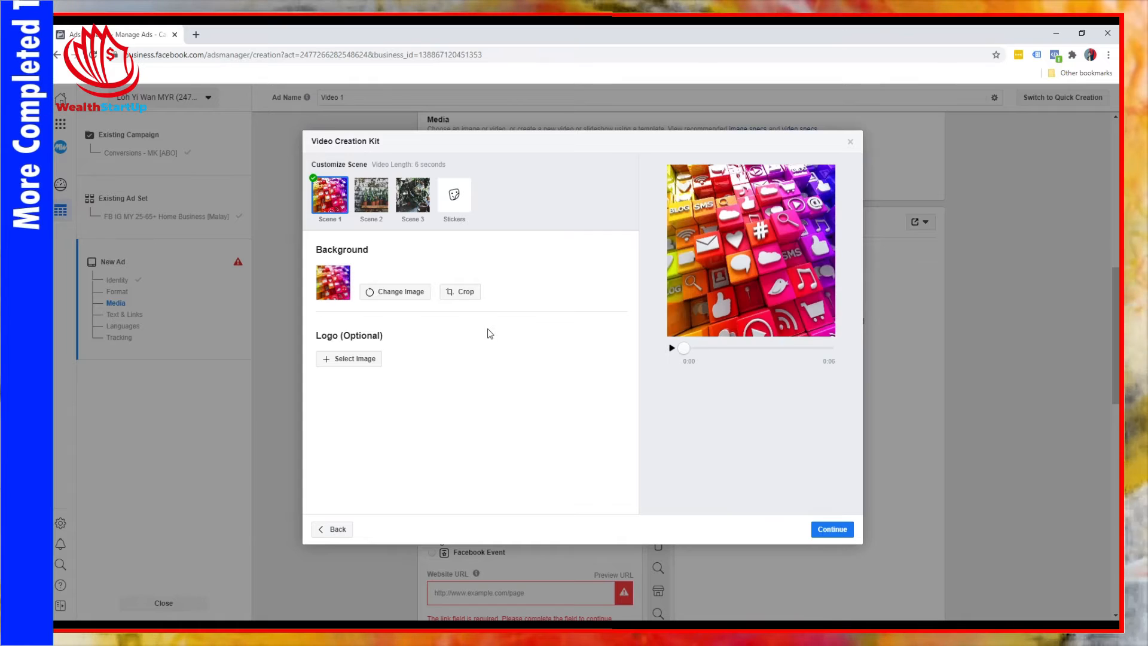
{"action": "left_click", "coordinate": [671, 349]}
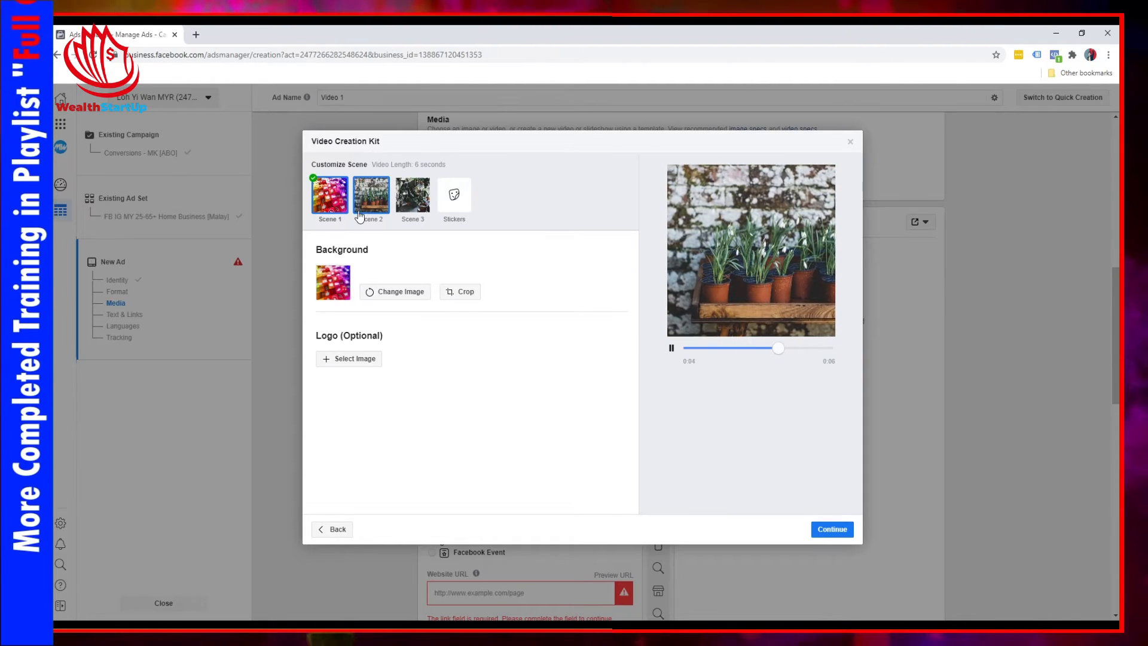
Set Scene 2's background to the 2048 × 1152 blue car picture from the account images.
{"action": "left_click", "coordinate": [371, 205]}
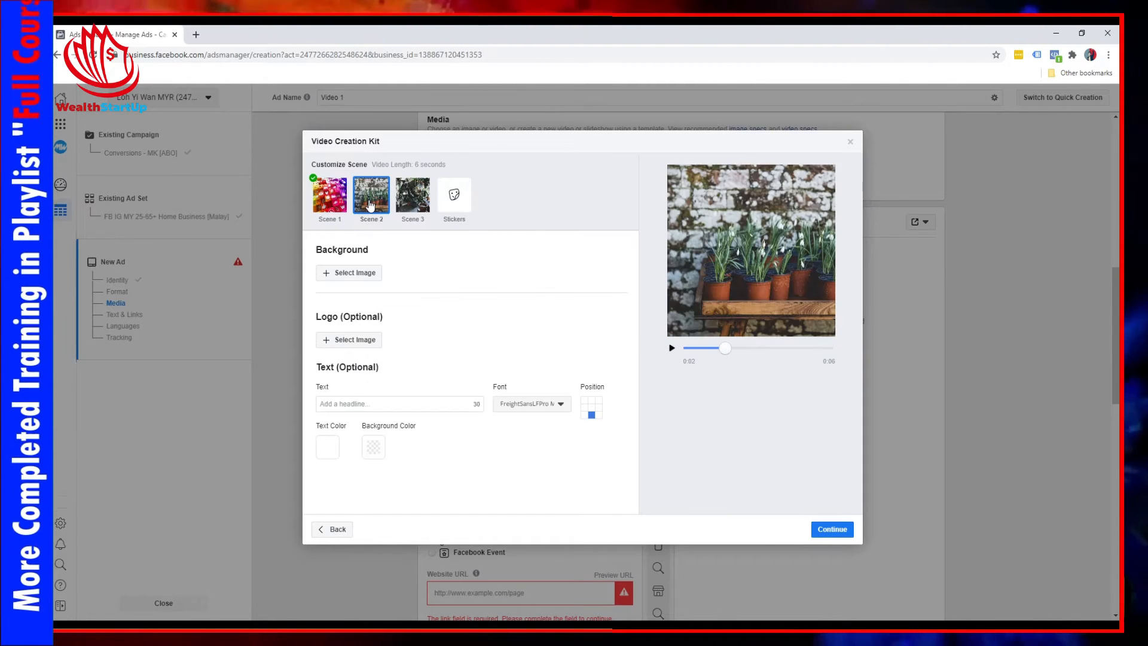
{"action": "left_click", "coordinate": [367, 274]}
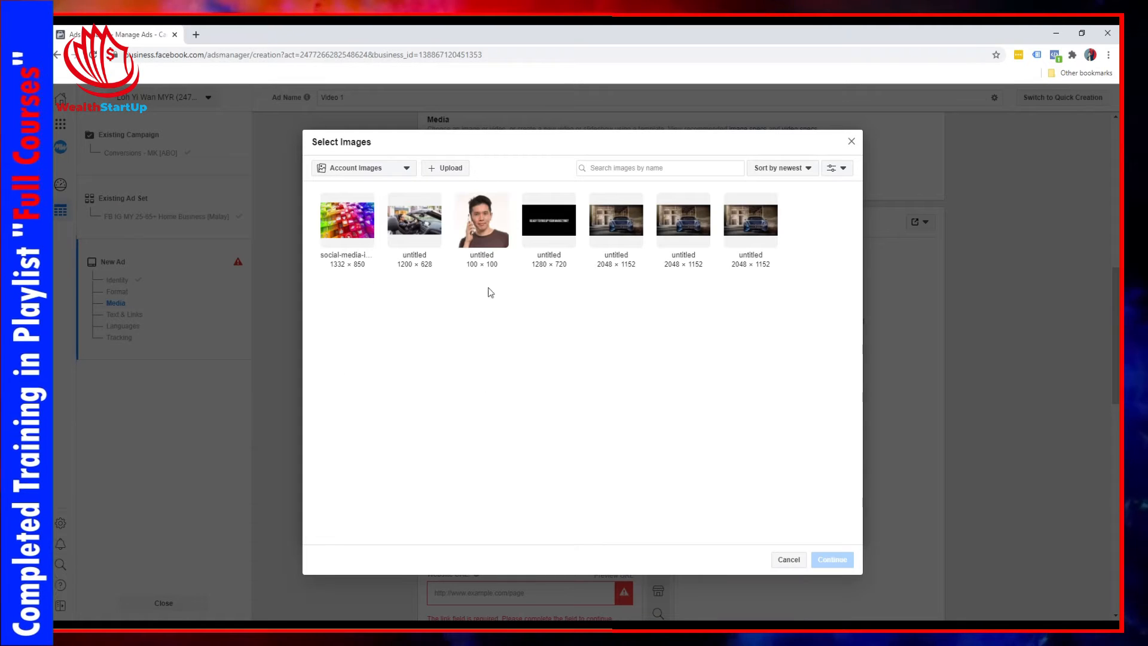
{"action": "left_click", "coordinate": [618, 231]}
{"action": "left_click", "coordinate": [833, 560]}
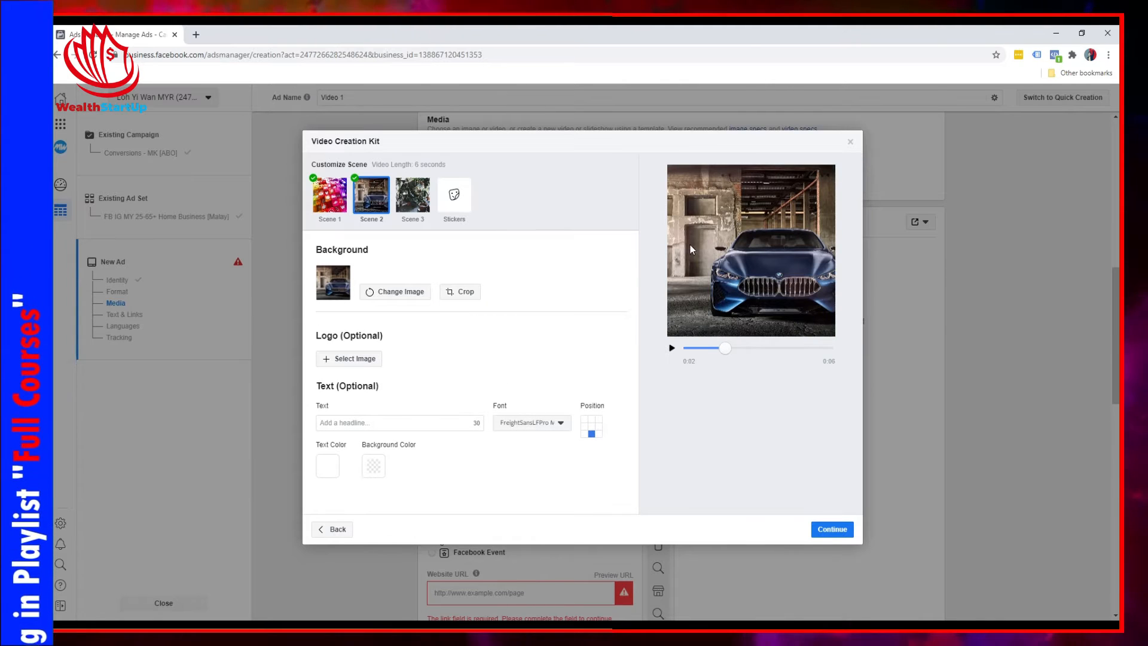
Give Scene 2 the headline "Master Social Media Marketing" with a #000000 text background at 50 opacity.
{"action": "left_click", "coordinate": [371, 421]}
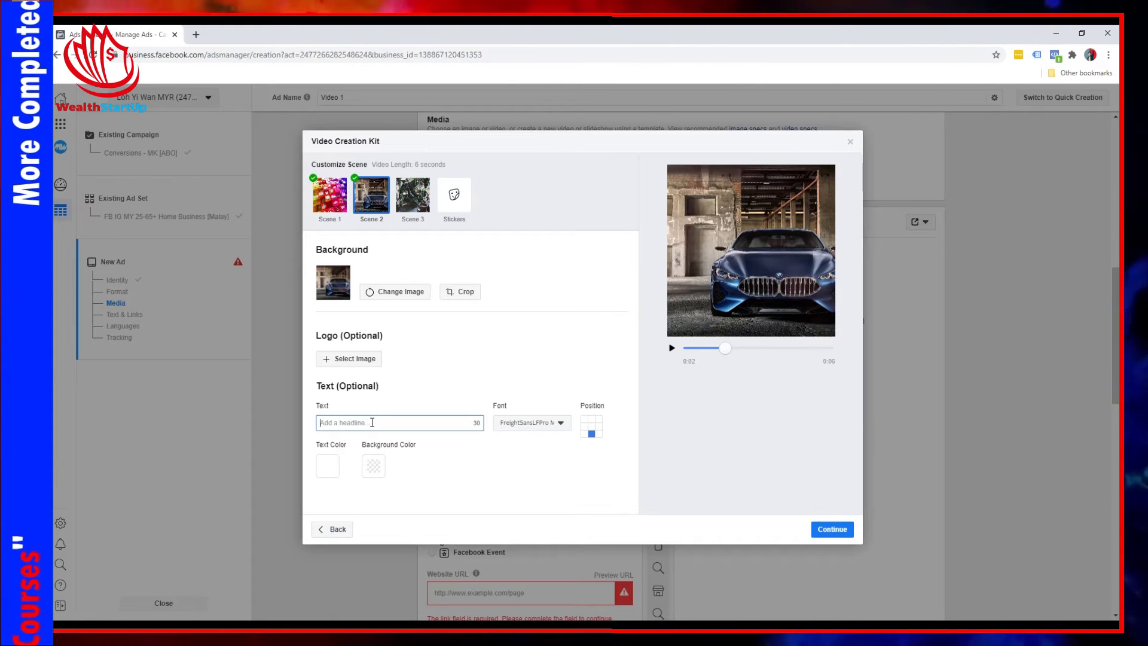
{"action": "type", "text": "Master Social Media Marketing"}
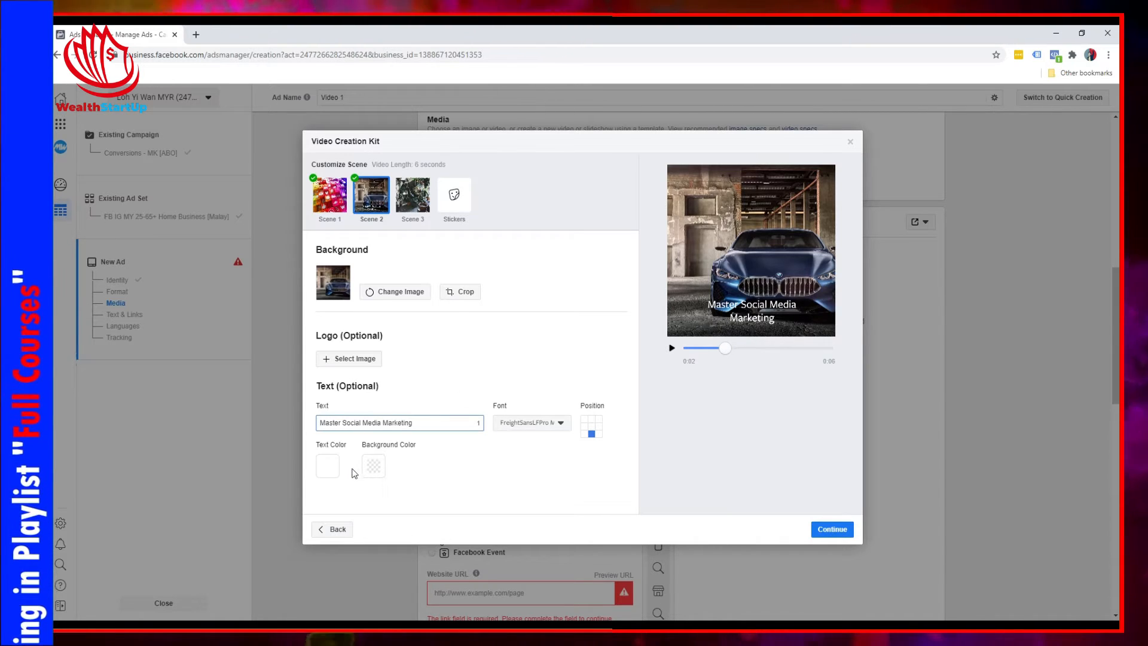
{"action": "left_click", "coordinate": [374, 466]}
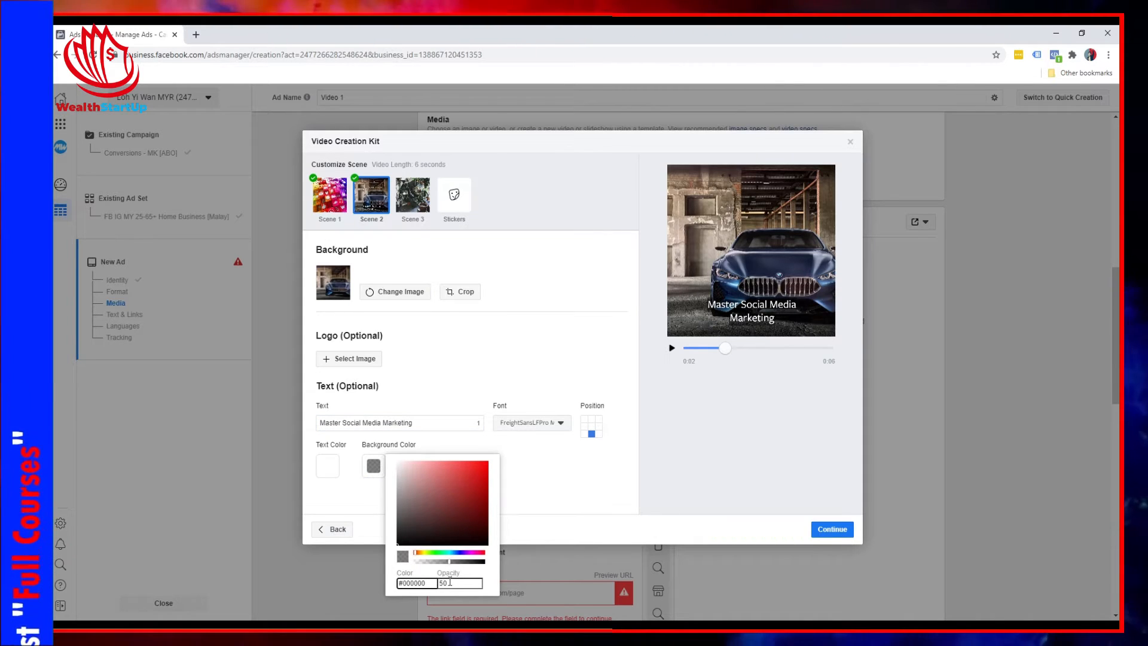
{"action": "left_click", "coordinate": [566, 492]}
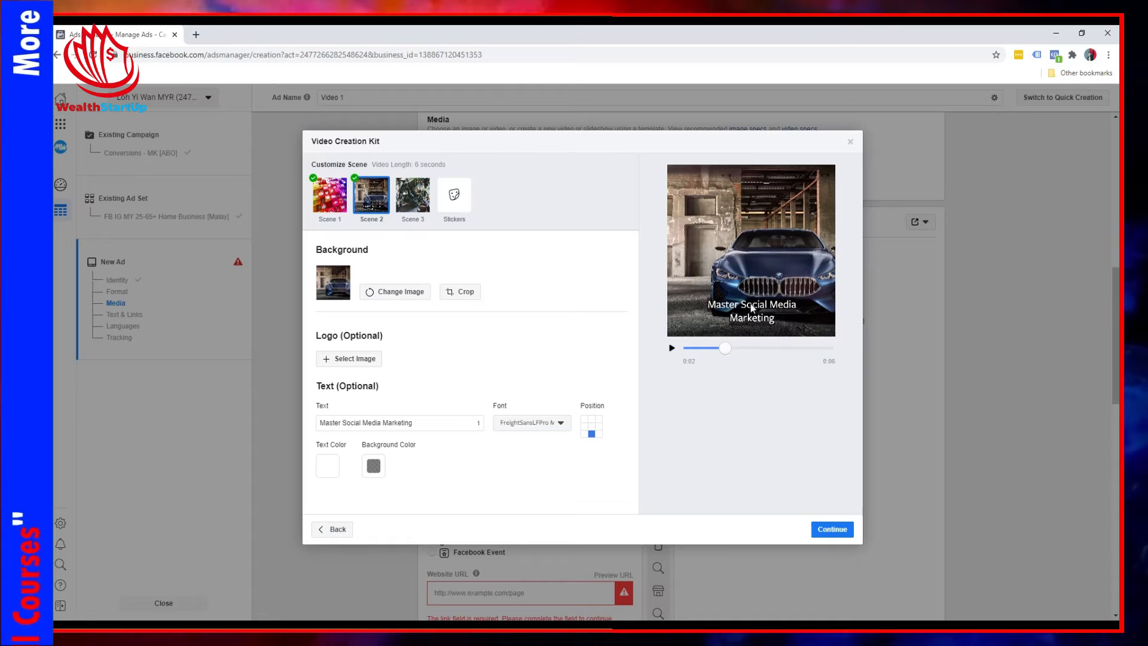
Try pink and yellow text colors on Scene 2's headline, including #E7ACAC, #E7D8AC and #FFD46E.
{"action": "left_click", "coordinate": [328, 466]}
{"action": "left_click", "coordinate": [364, 506]}
{"action": "left_click", "coordinate": [401, 468]}
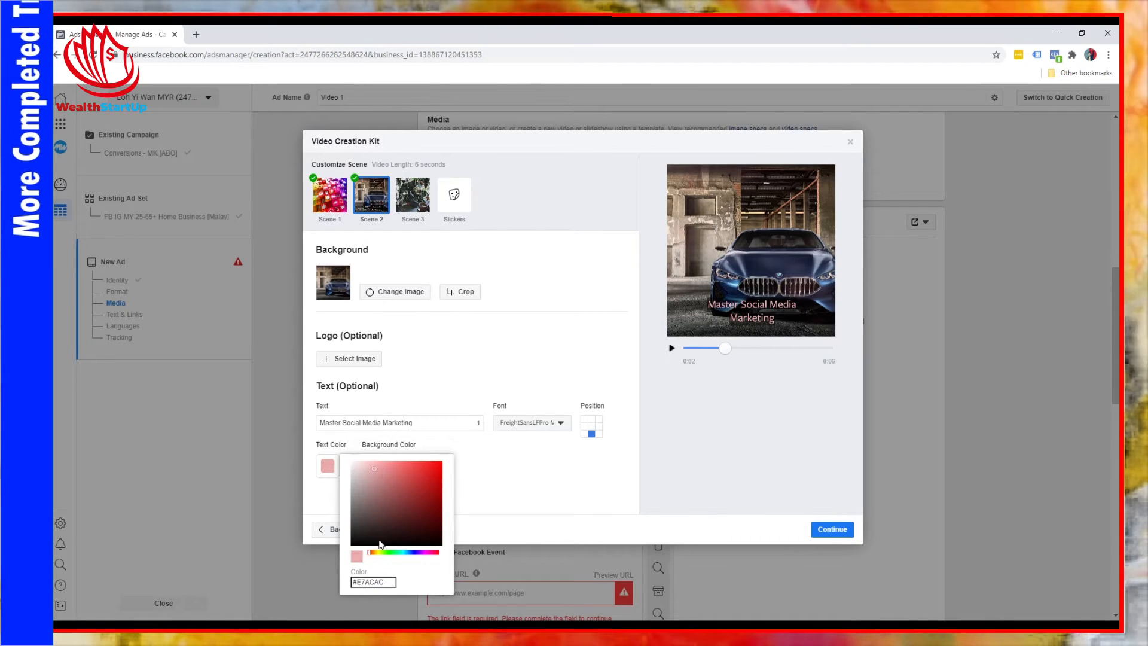
{"action": "left_click", "coordinate": [380, 553]}
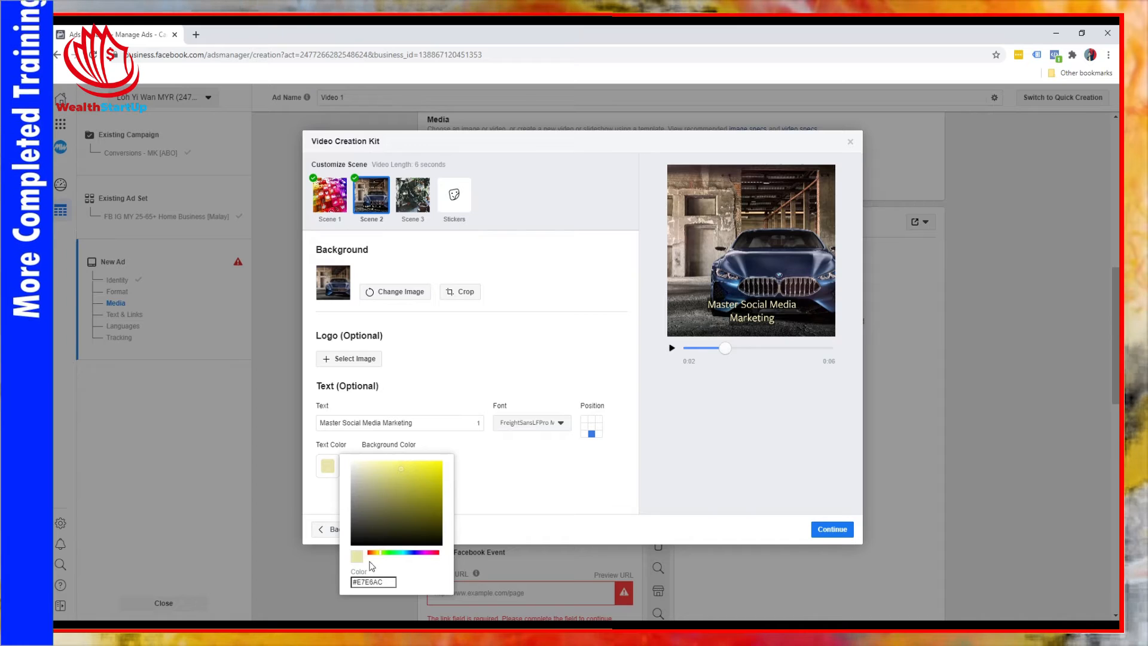
{"action": "left_click", "coordinate": [375, 552]}
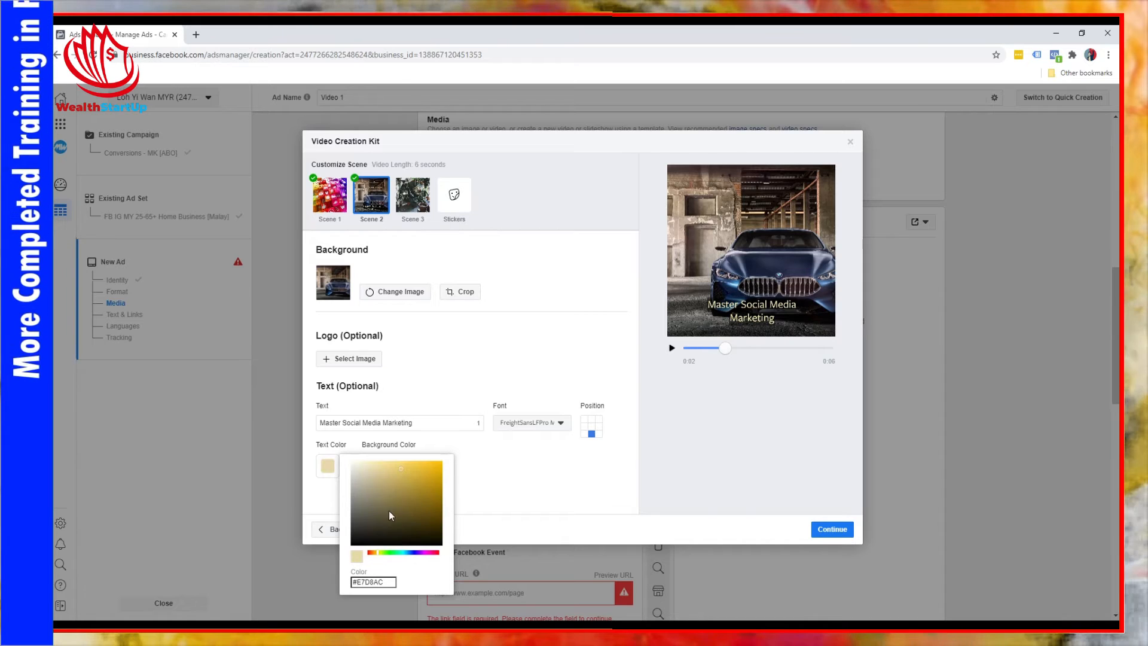
{"action": "left_click", "coordinate": [400, 465]}
{"action": "left_click", "coordinate": [382, 552]}
{"action": "left_click", "coordinate": [376, 553]}
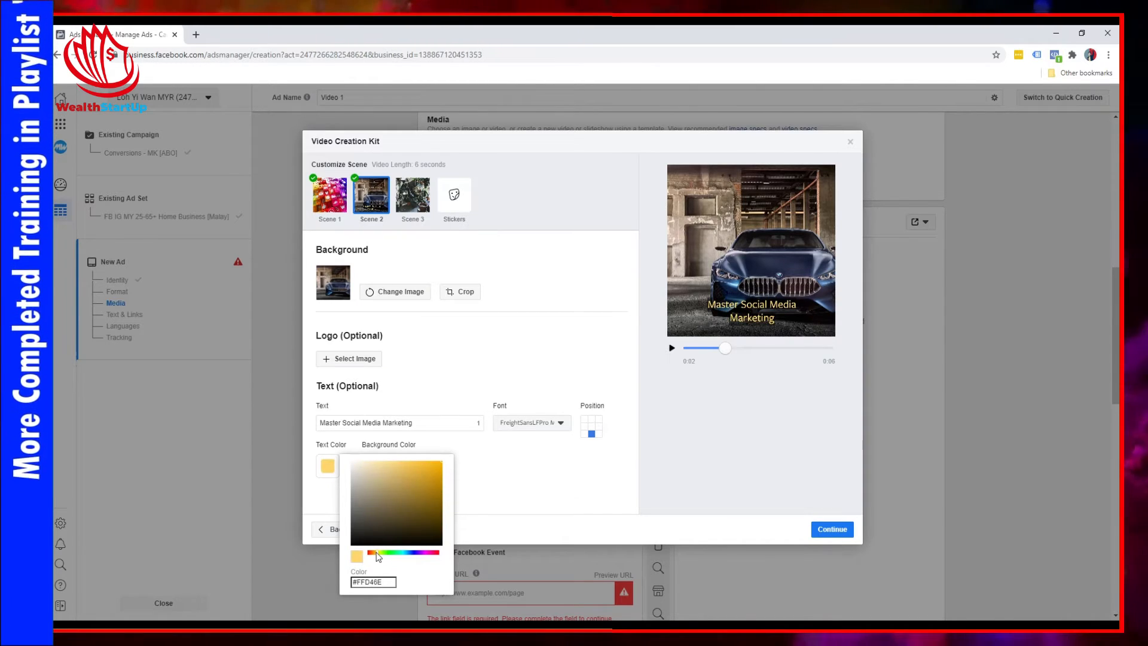
{"action": "left_click", "coordinate": [578, 472]}
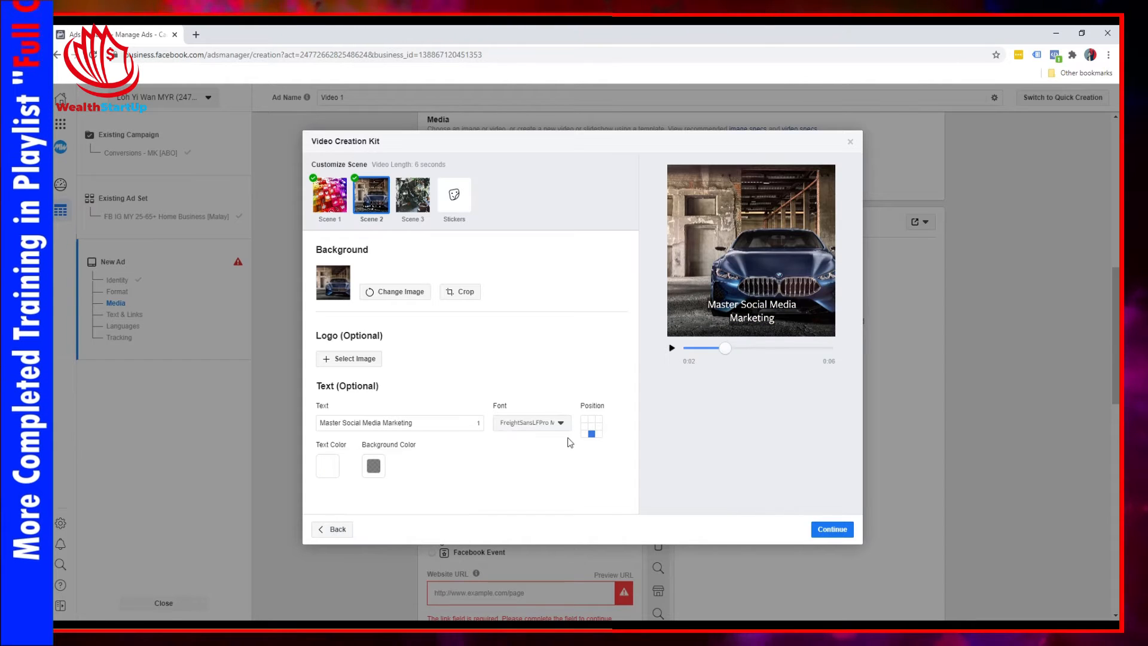
Change Scene 2's headline font to Ubuntu Regular and place the text at the center of the image.
{"action": "left_click", "coordinate": [558, 424]}
{"action": "scroll", "coordinate": [551, 484], "scroll_direction": "down", "scroll_amount": 5}
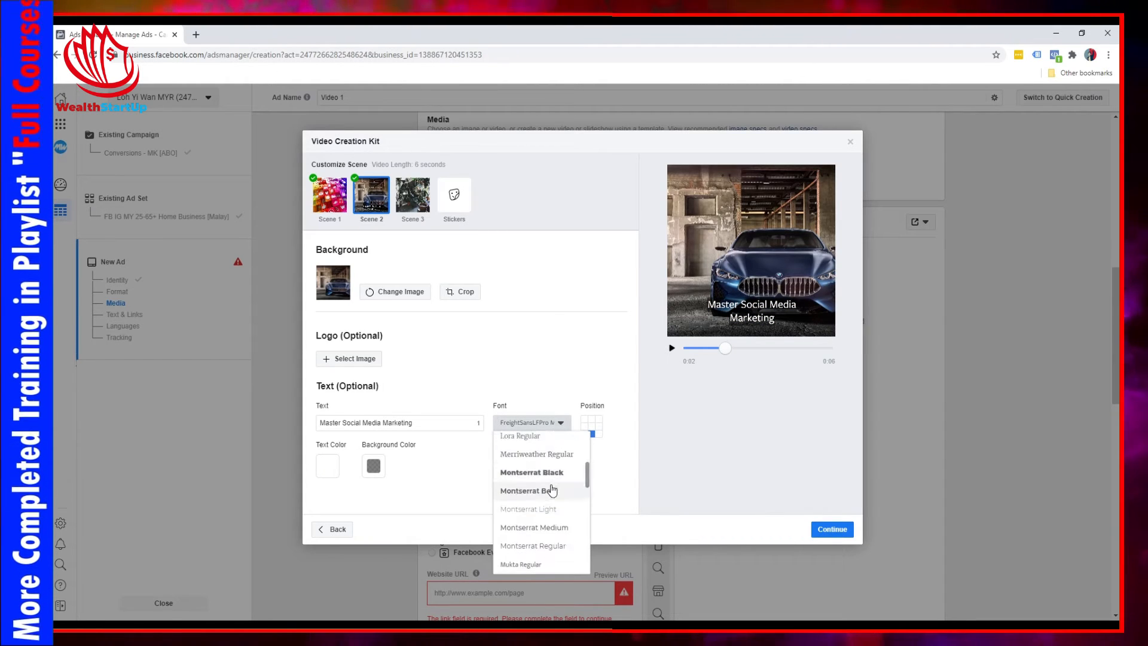
{"action": "scroll", "coordinate": [552, 487], "scroll_direction": "down", "scroll_amount": 3}
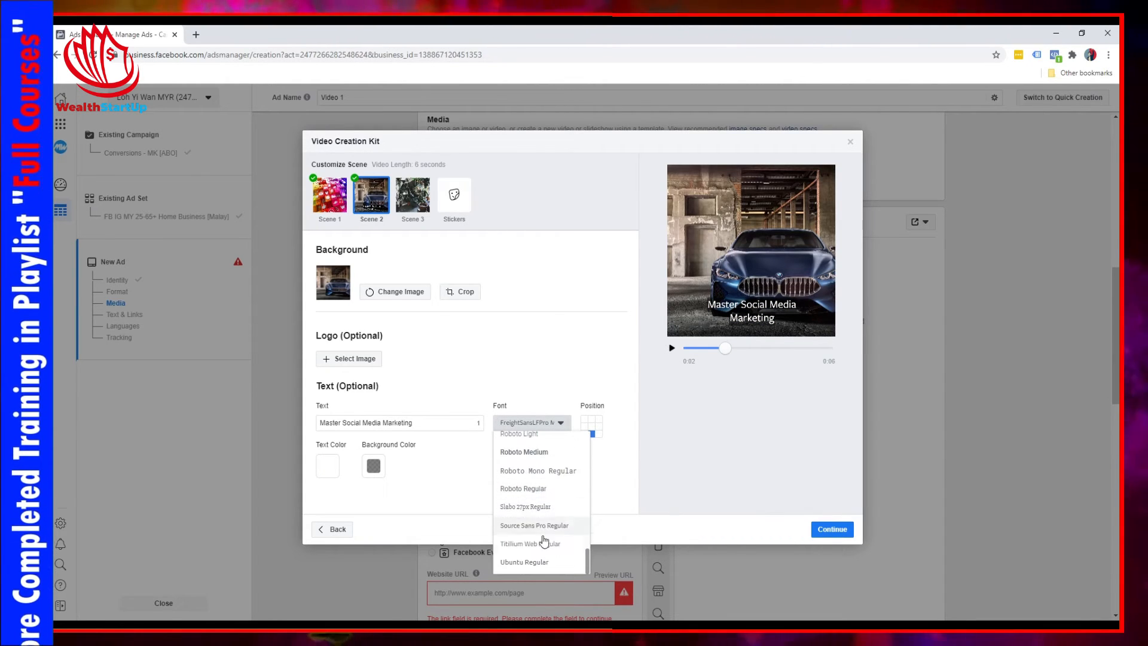
{"action": "left_click", "coordinate": [525, 562]}
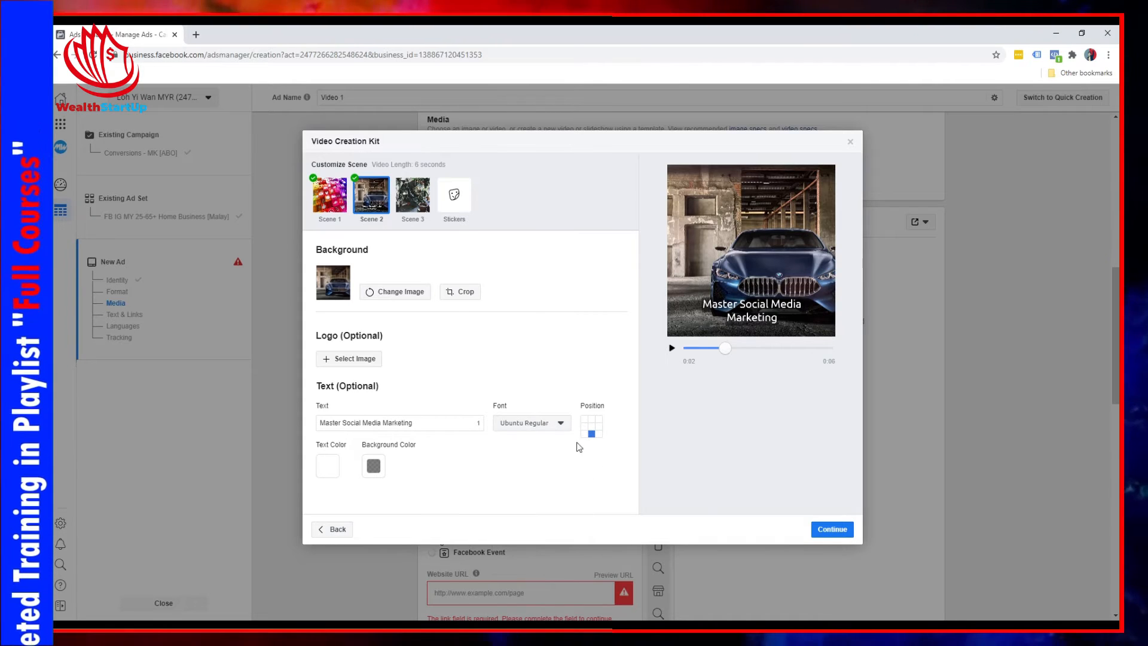
{"action": "left_click", "coordinate": [591, 427]}
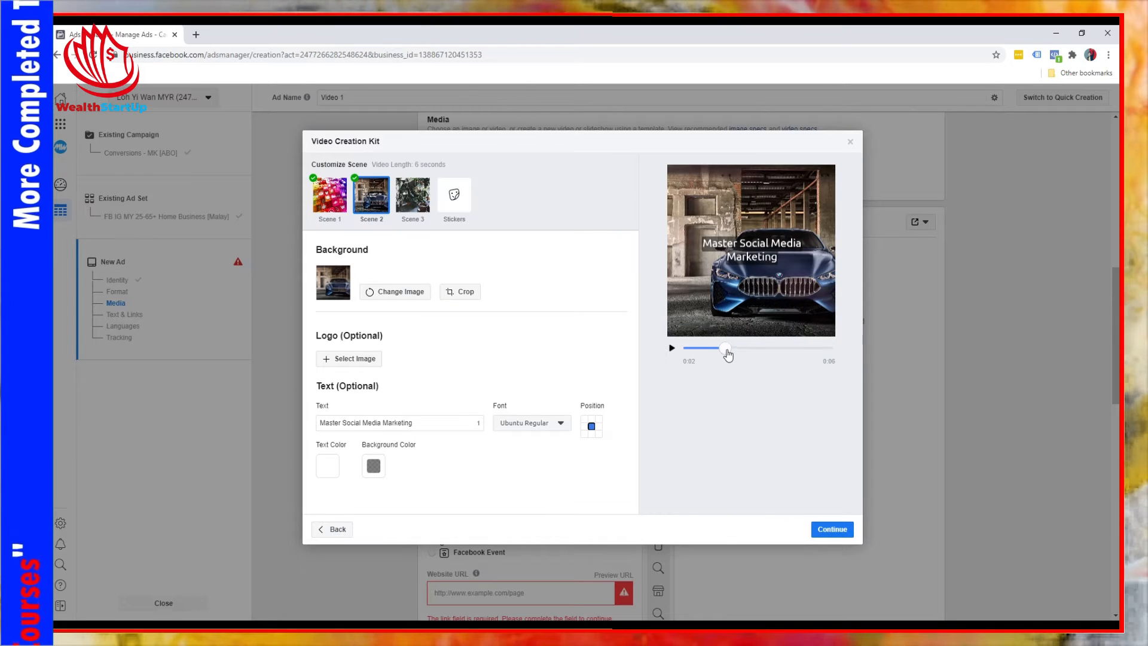
Play the slideshow preview from the beginning to check Scene 2's headline, and pause it.
{"action": "left_click_drag", "start_coordinate": [727, 354], "coordinate": [677, 353]}
{"action": "left_click", "coordinate": [672, 348]}
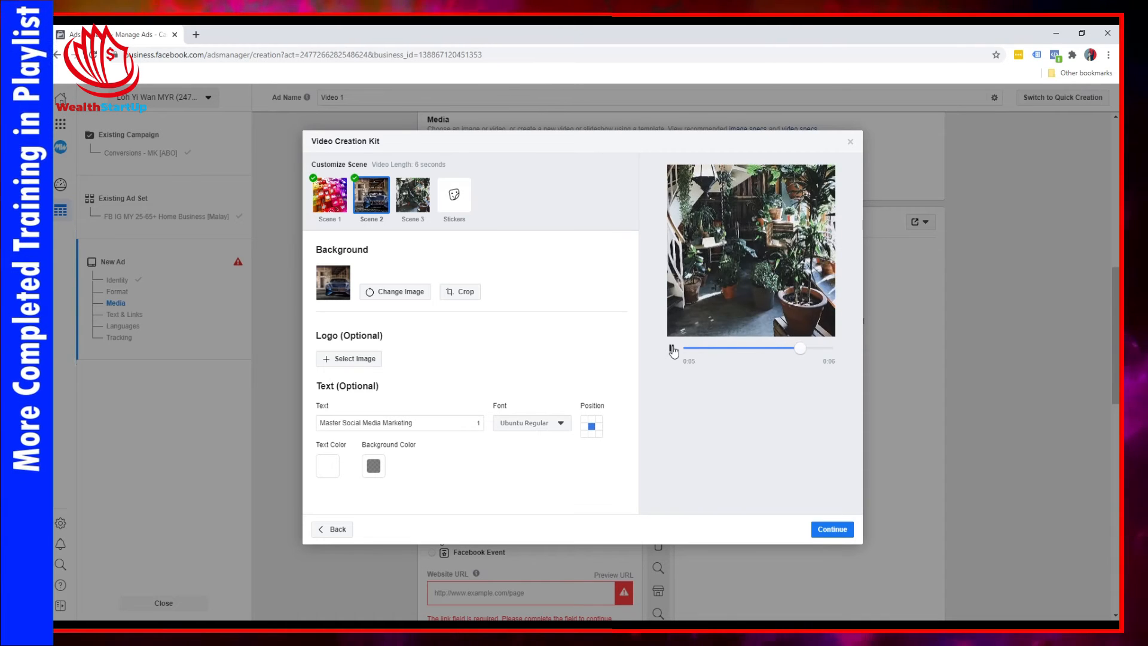
{"action": "left_click", "coordinate": [671, 348]}
Set Scene 3's background to the picture of the cheering businessman with a laptop and add the headline "Click Here To Download Now".
{"action": "left_click", "coordinate": [412, 194]}
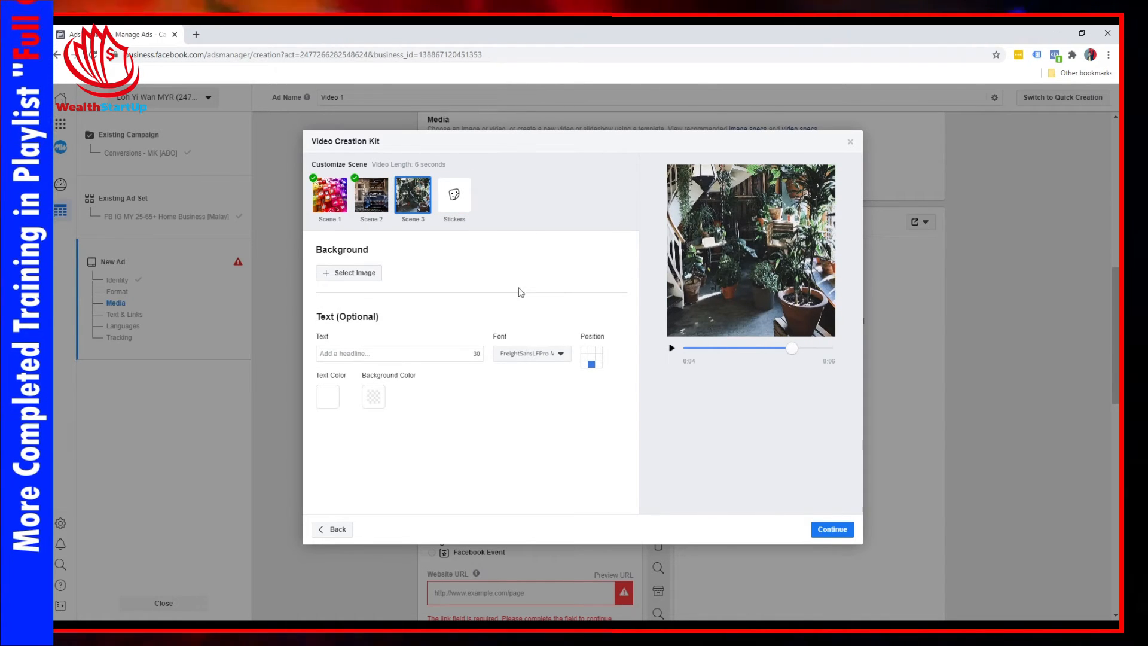
{"action": "left_click", "coordinate": [376, 274]}
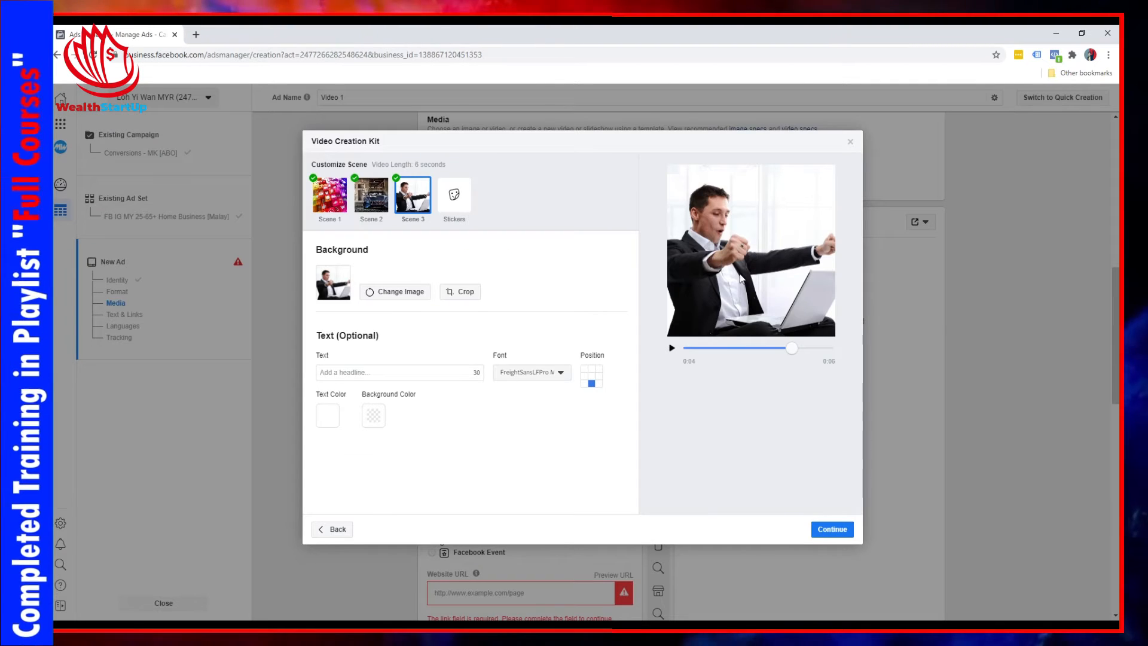
{"action": "left_click", "coordinate": [409, 376]}
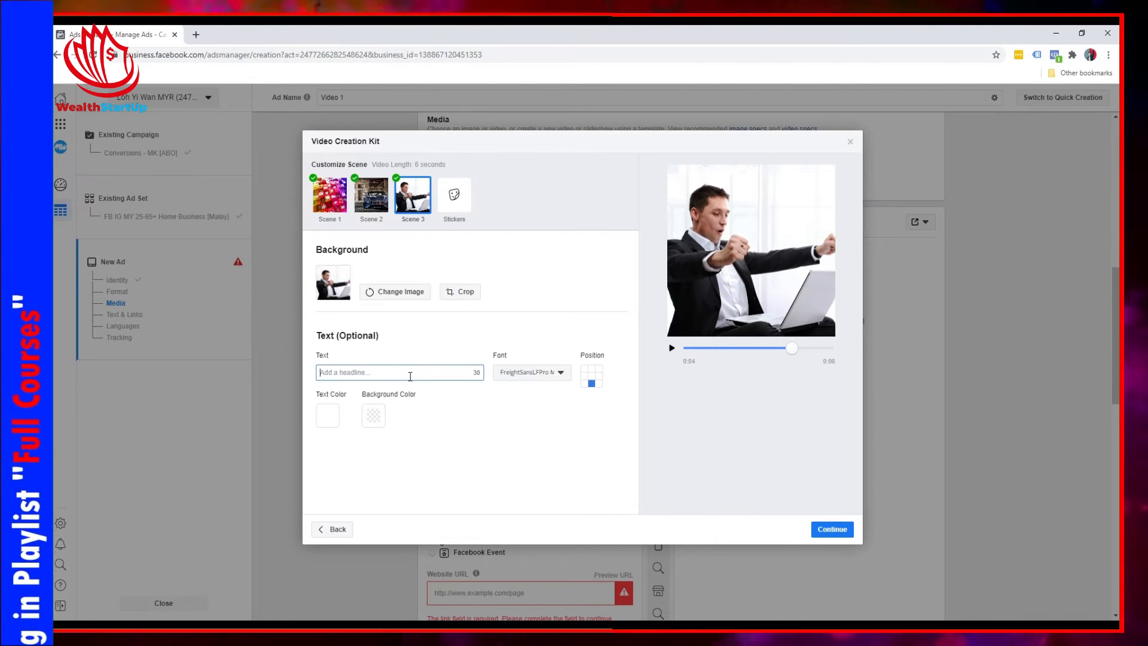
{"action": "type", "text": "Click "}
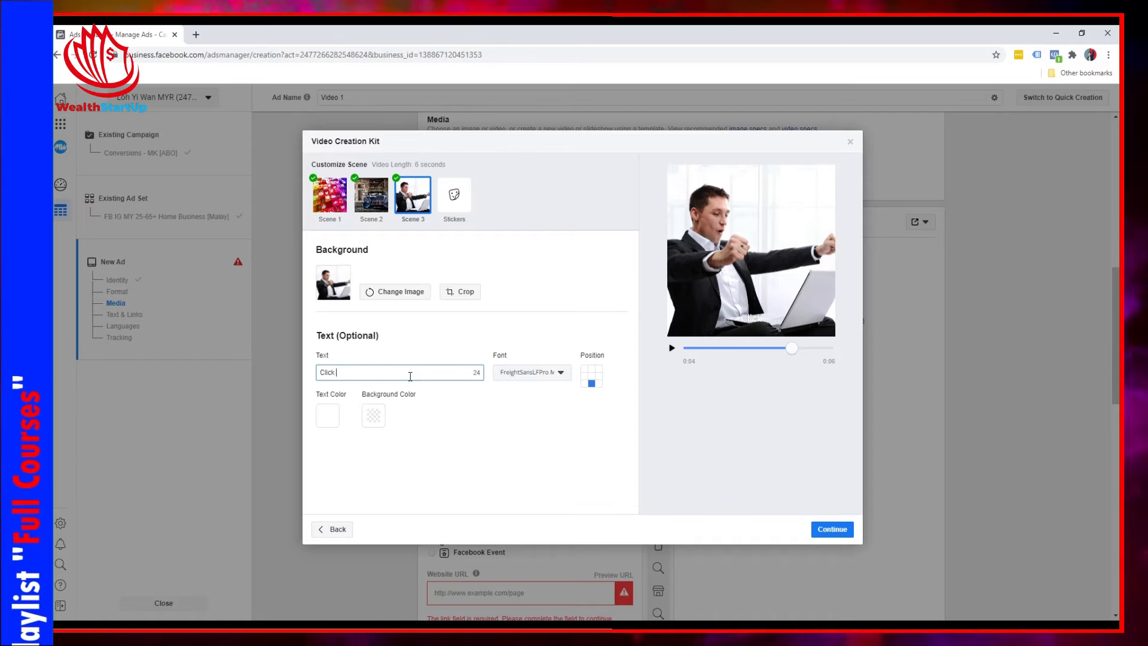
{"action": "type", "text": "Here To Download Now"}
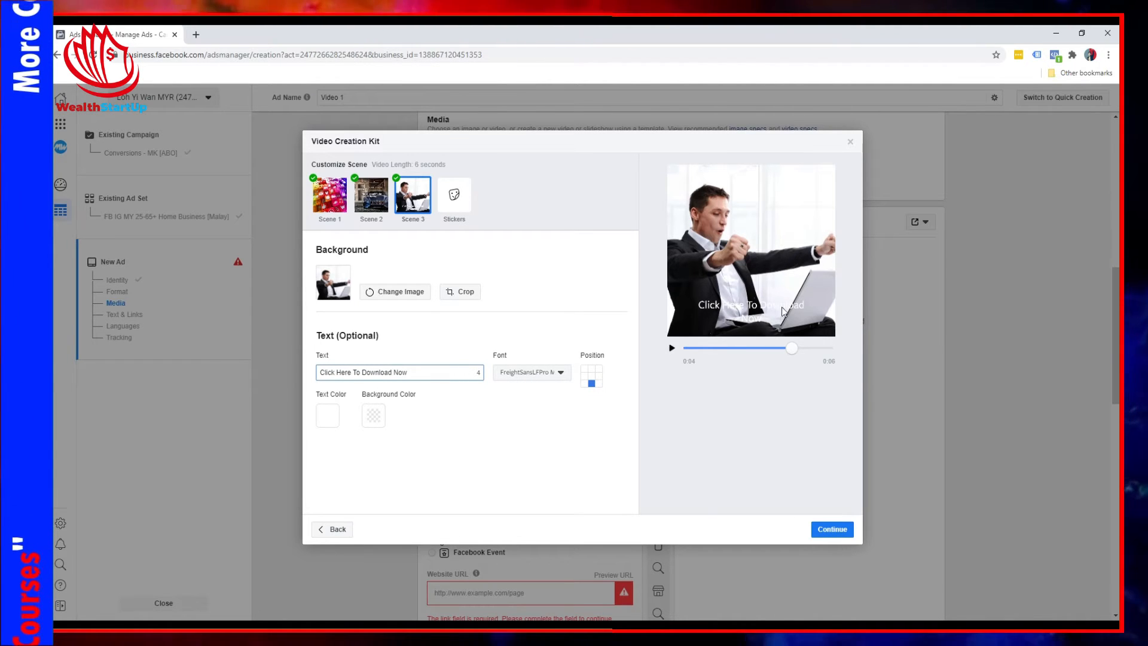
Give Scene 3's headline a #000000 background at 50 opacity and the yellow text color #ECDE8E.
{"action": "left_click", "coordinate": [372, 416]}
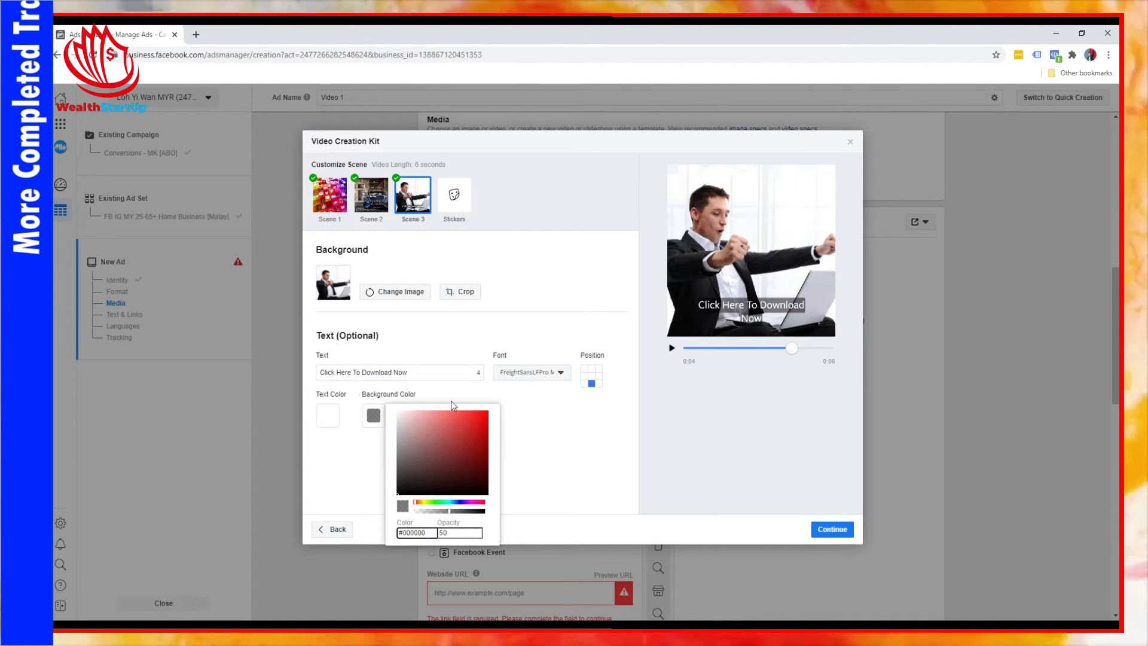
{"action": "left_click", "coordinate": [327, 421]}
{"action": "left_click", "coordinate": [328, 421]}
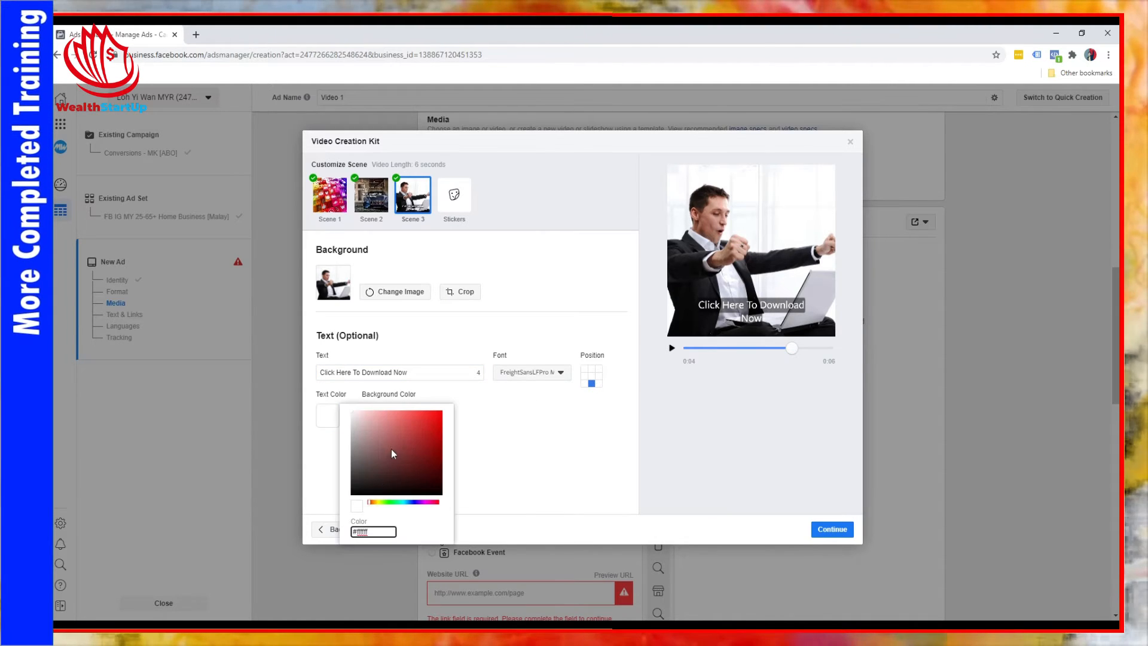
{"action": "left_click", "coordinate": [377, 502]}
{"action": "left_click", "coordinate": [384, 417]}
{"action": "left_click", "coordinate": [389, 419]}
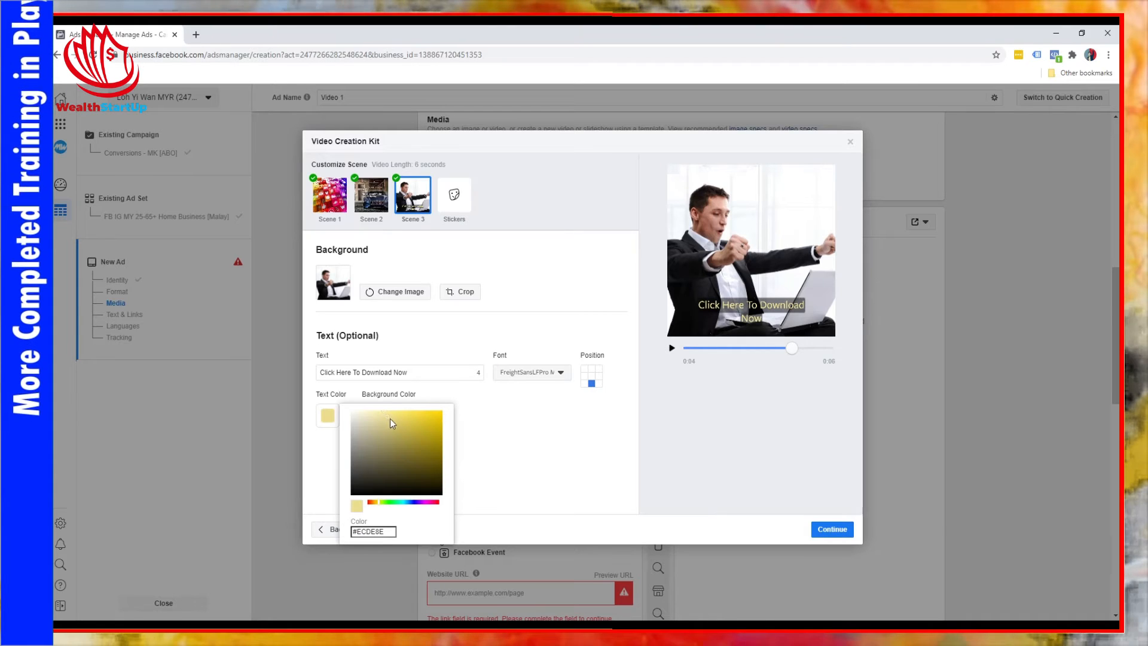
{"action": "left_click", "coordinate": [531, 424]}
Center Scene 3's headline on the image and change its font to Ubuntu Regular.
{"action": "left_click", "coordinate": [592, 376]}
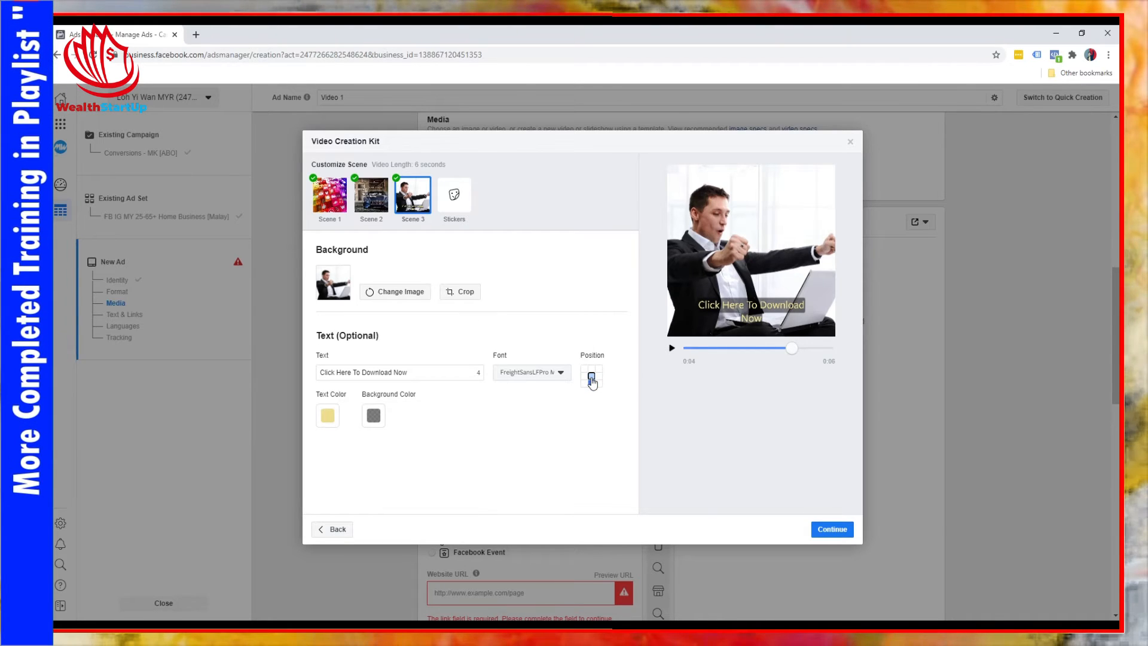
{"action": "left_click", "coordinate": [541, 377]}
{"action": "scroll", "coordinate": [527, 505], "scroll_direction": "down", "scroll_amount": 5}
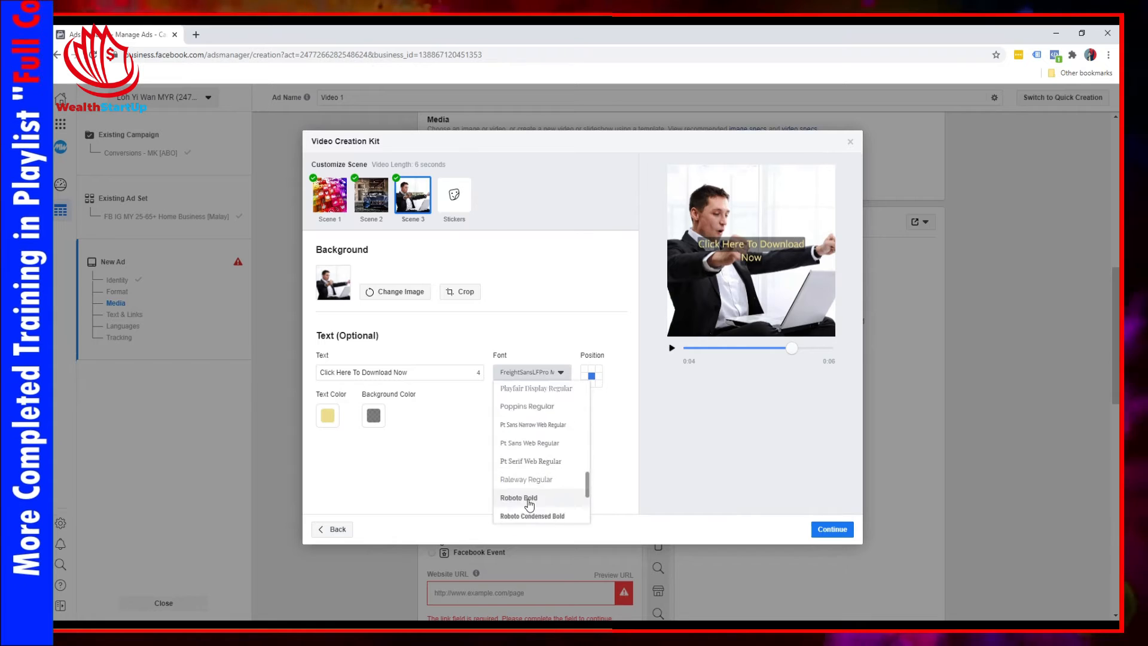
{"action": "left_click", "coordinate": [525, 507]}
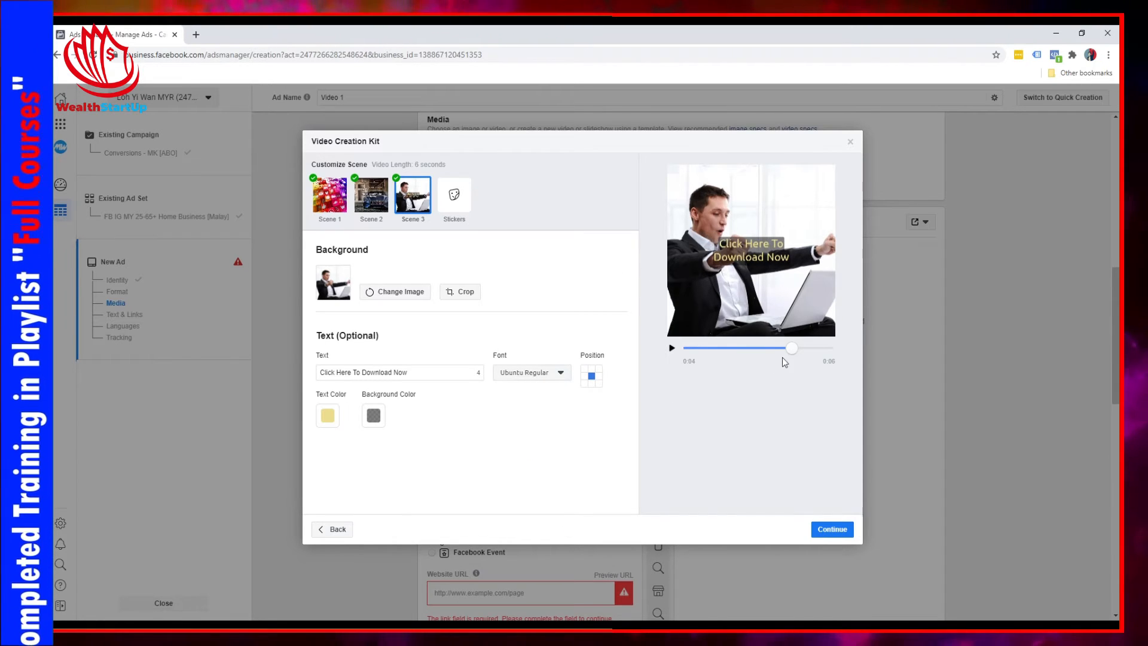
Preview the complete slideshow from the start and use its Square (1:1) and Vertical (9:16) versions in the ad.
{"action": "left_click_drag", "start_coordinate": [791, 348], "coordinate": [679, 349]}
{"action": "left_click", "coordinate": [672, 349]}
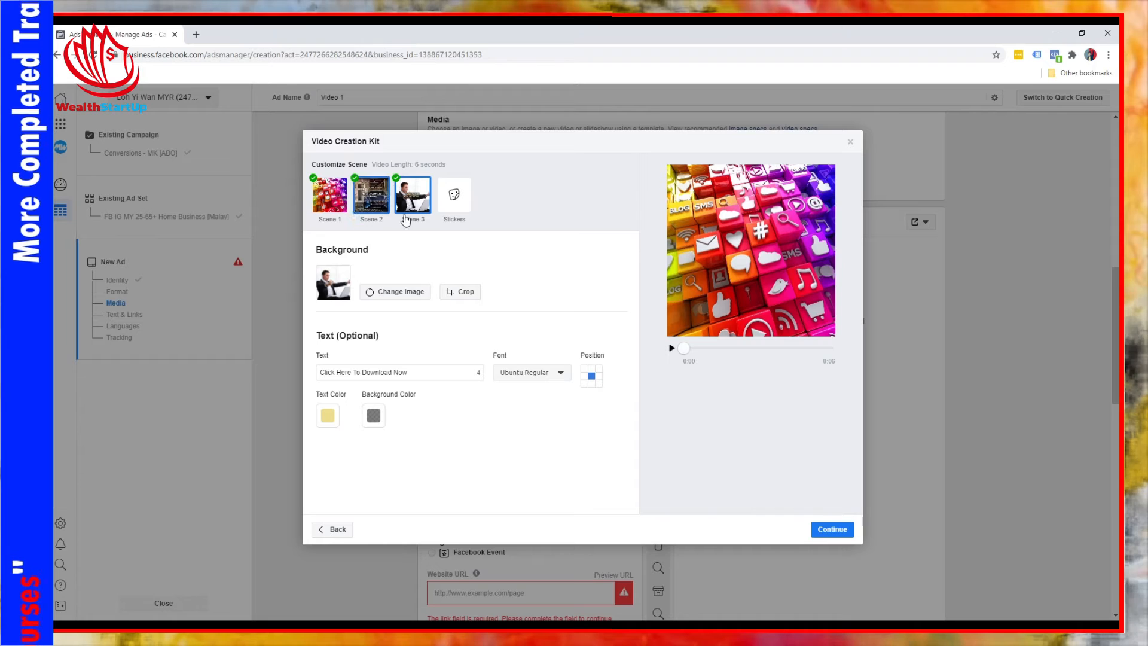
{"action": "left_click", "coordinate": [833, 530]}
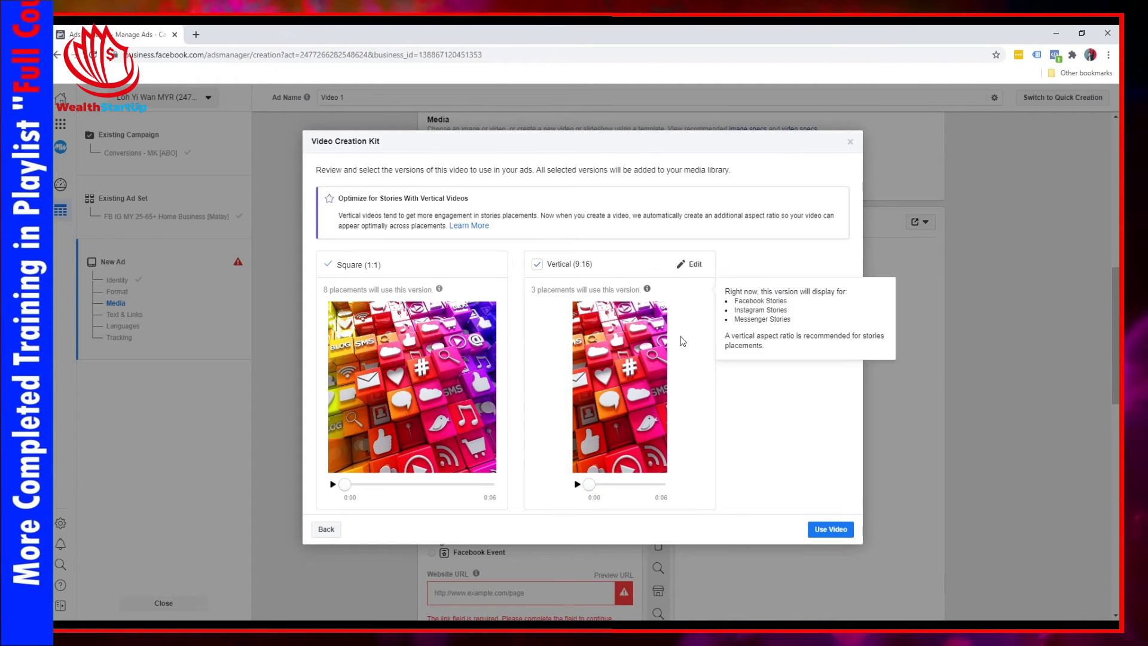
{"action": "left_click", "coordinate": [822, 531]}
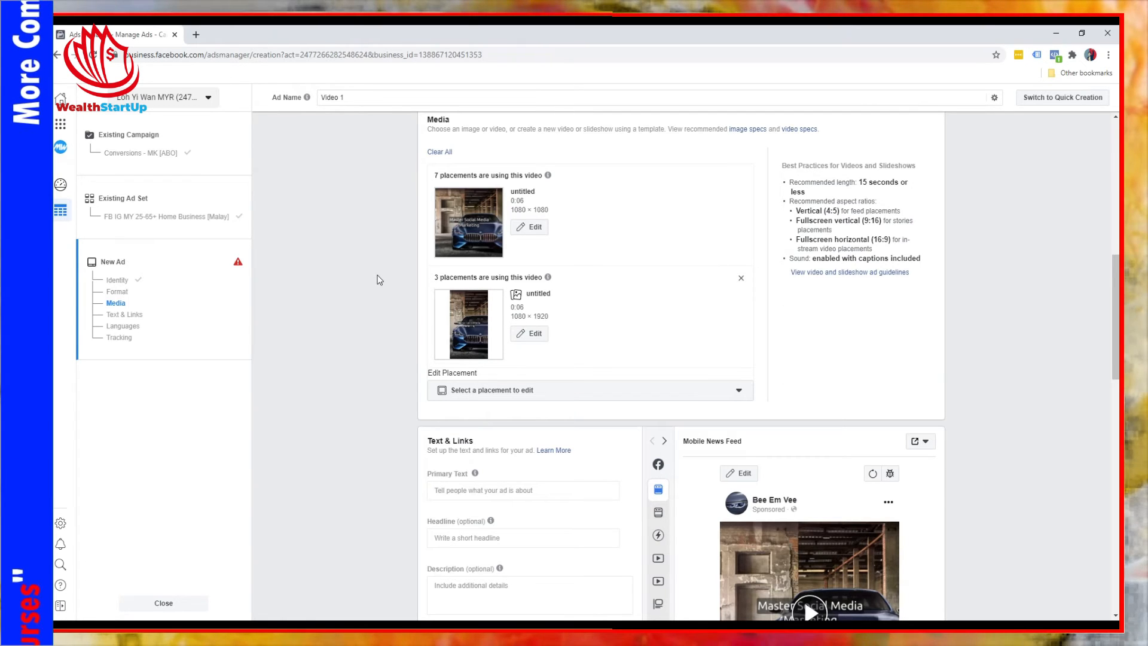
{"action": "scroll", "coordinate": [380, 287], "scroll_direction": "down", "scroll_amount": 5}
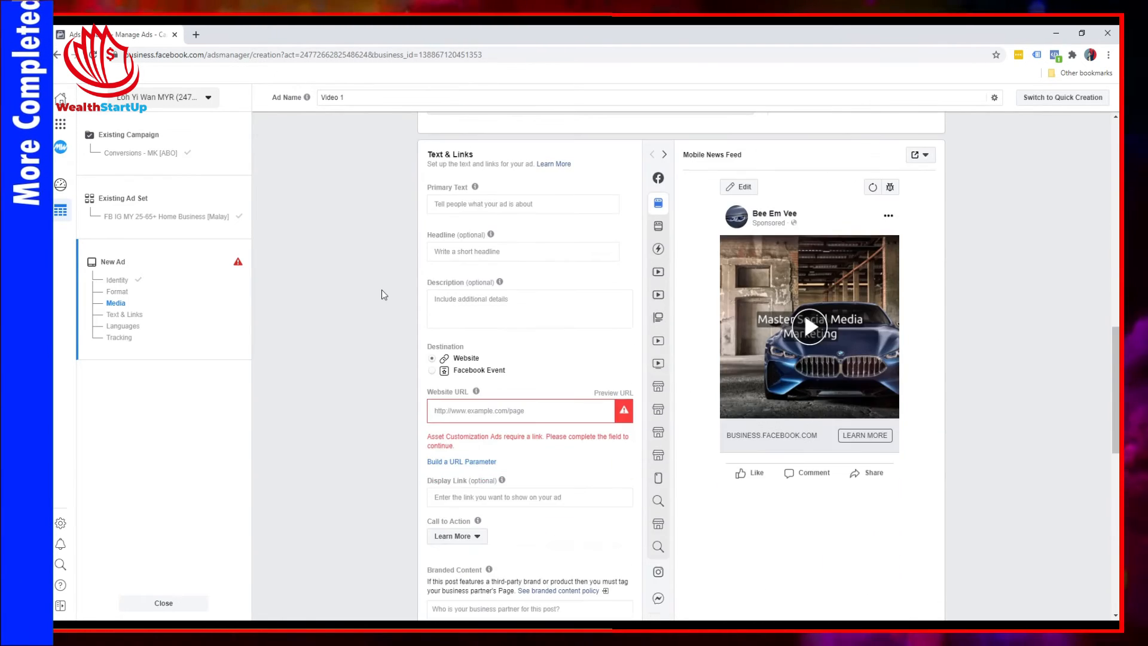
{"action": "scroll", "coordinate": [383, 294], "scroll_direction": "up", "scroll_amount": 1}
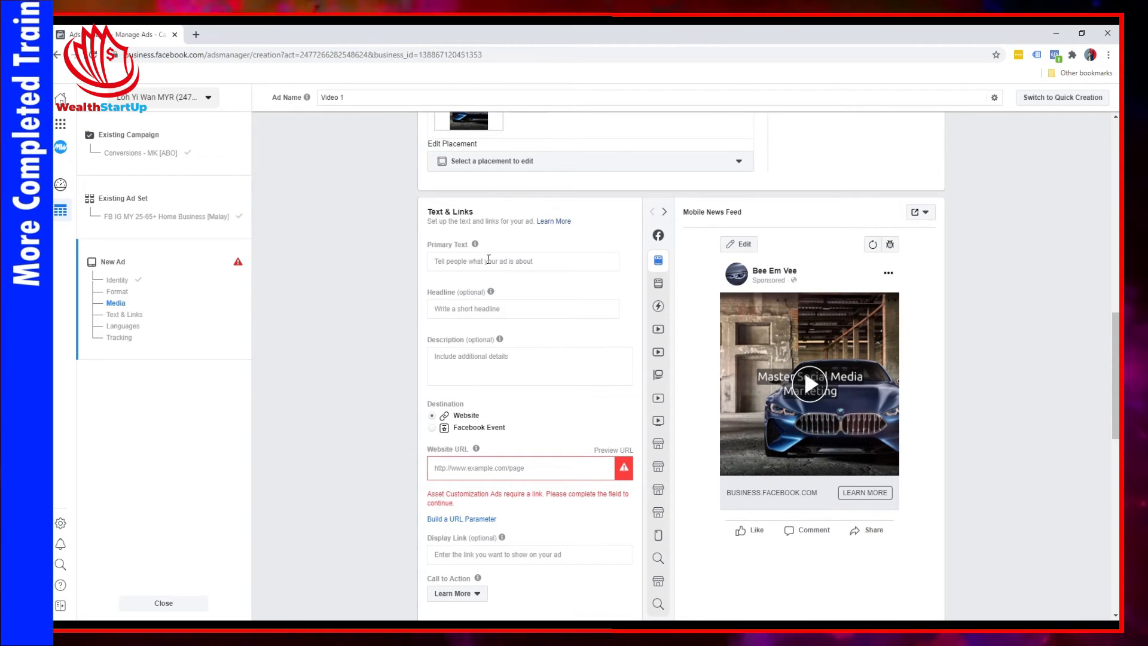
{"action": "left_click", "coordinate": [488, 259]}
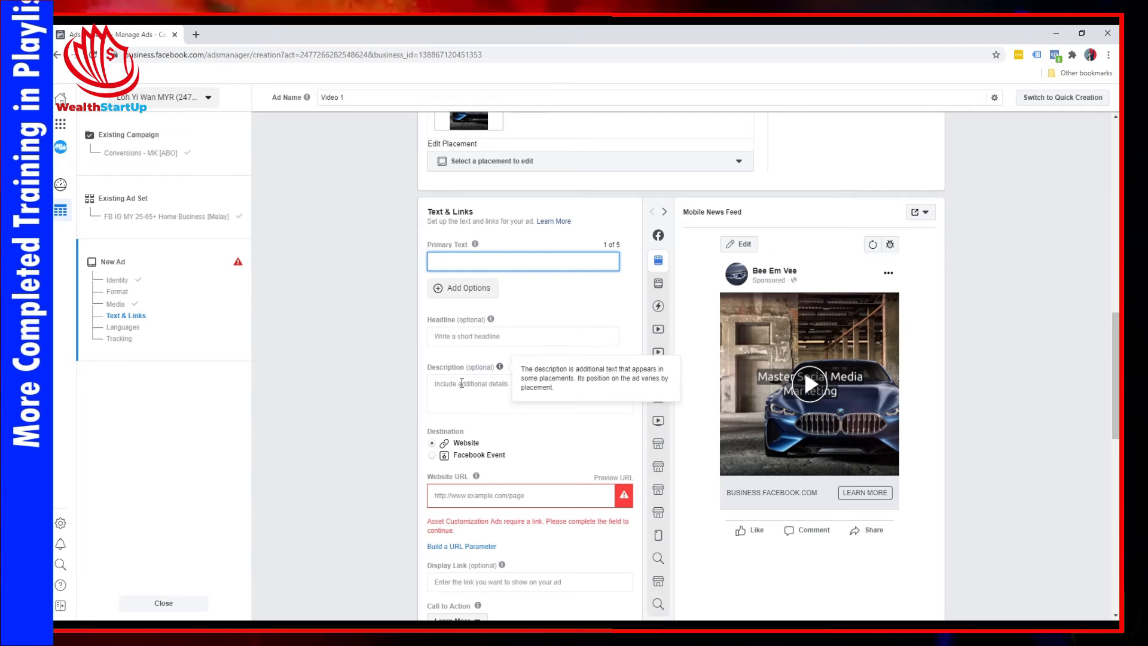
{"action": "left_click", "coordinate": [373, 401]}
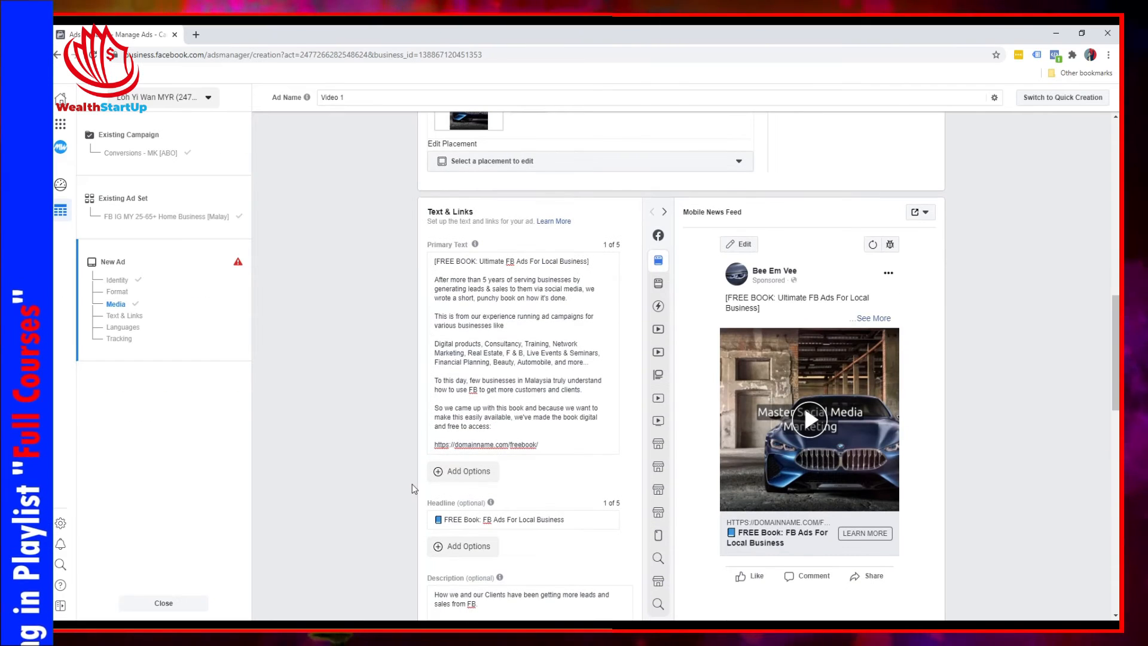
{"action": "mouse_move", "coordinate": [657, 374]}
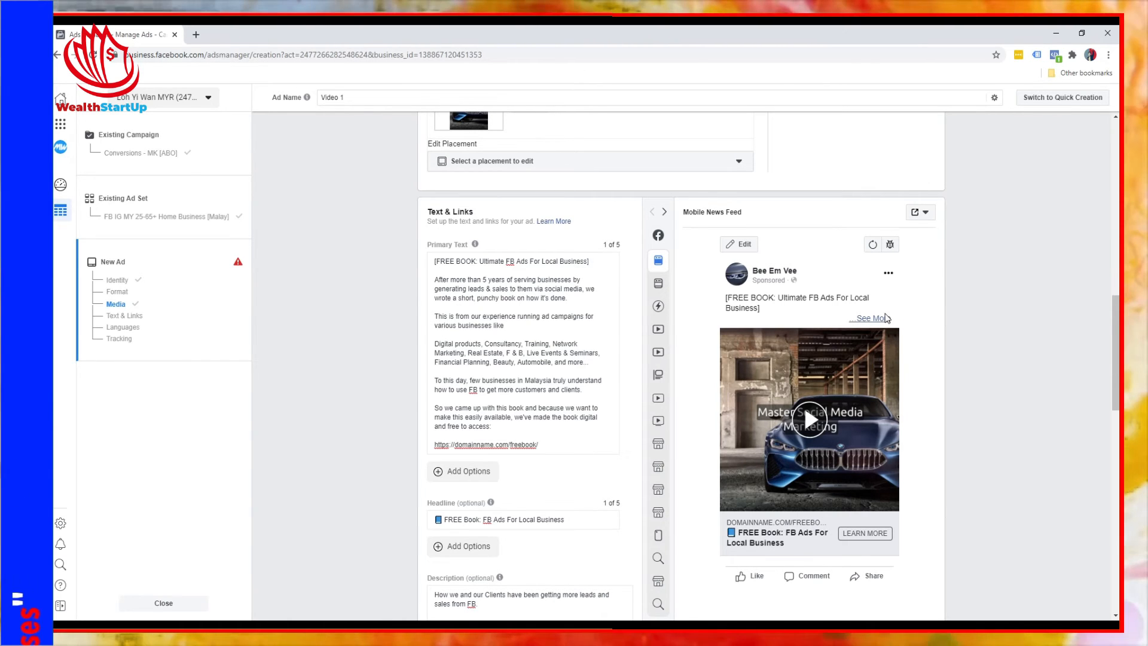
Expand the full ad text in the Mobile News Feed preview, play its video and check the headline and link details.
{"action": "left_click", "coordinate": [882, 320]}
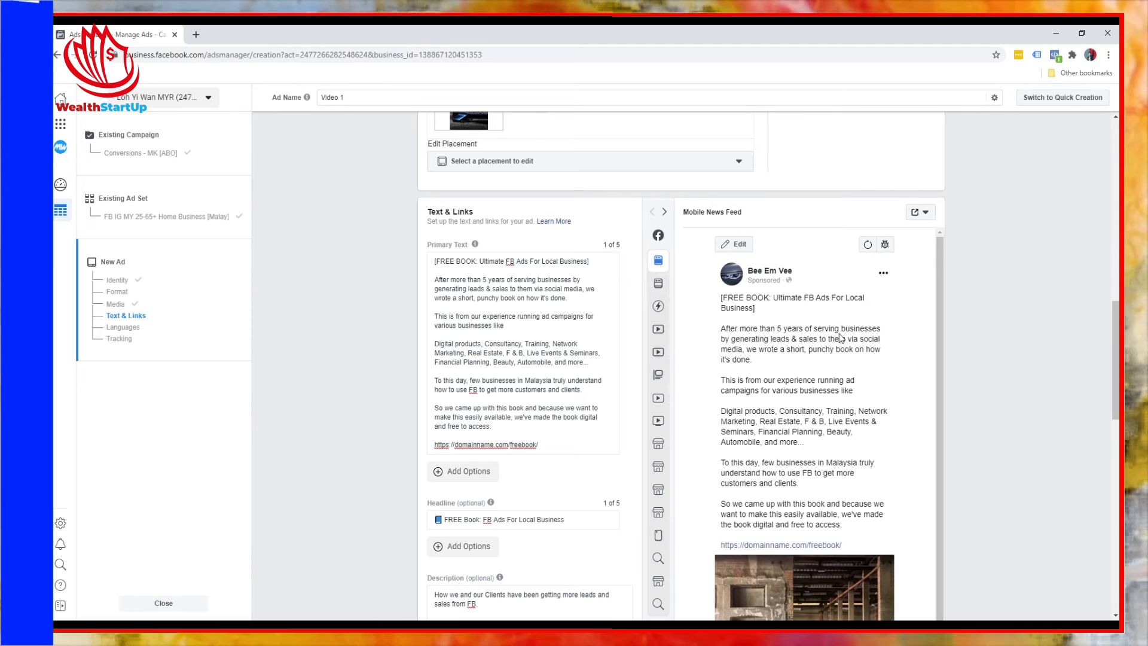
{"action": "scroll", "coordinate": [897, 336], "scroll_direction": "down", "scroll_amount": 3}
{"action": "scroll", "coordinate": [897, 337], "scroll_direction": "down", "scroll_amount": 2}
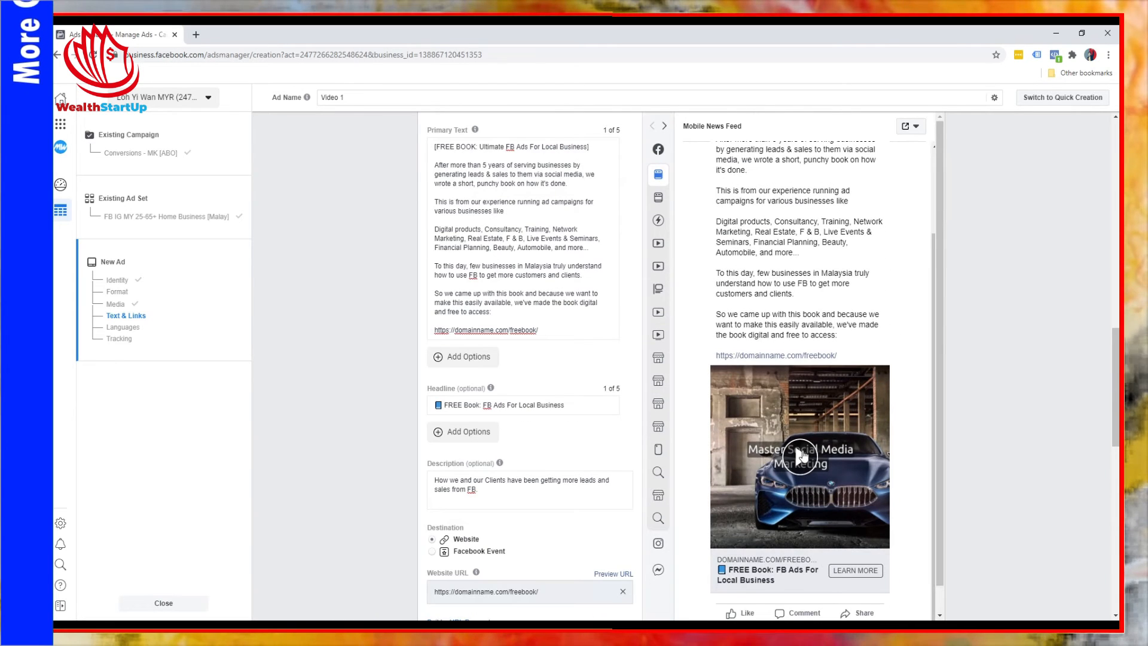
{"action": "left_click", "coordinate": [801, 460]}
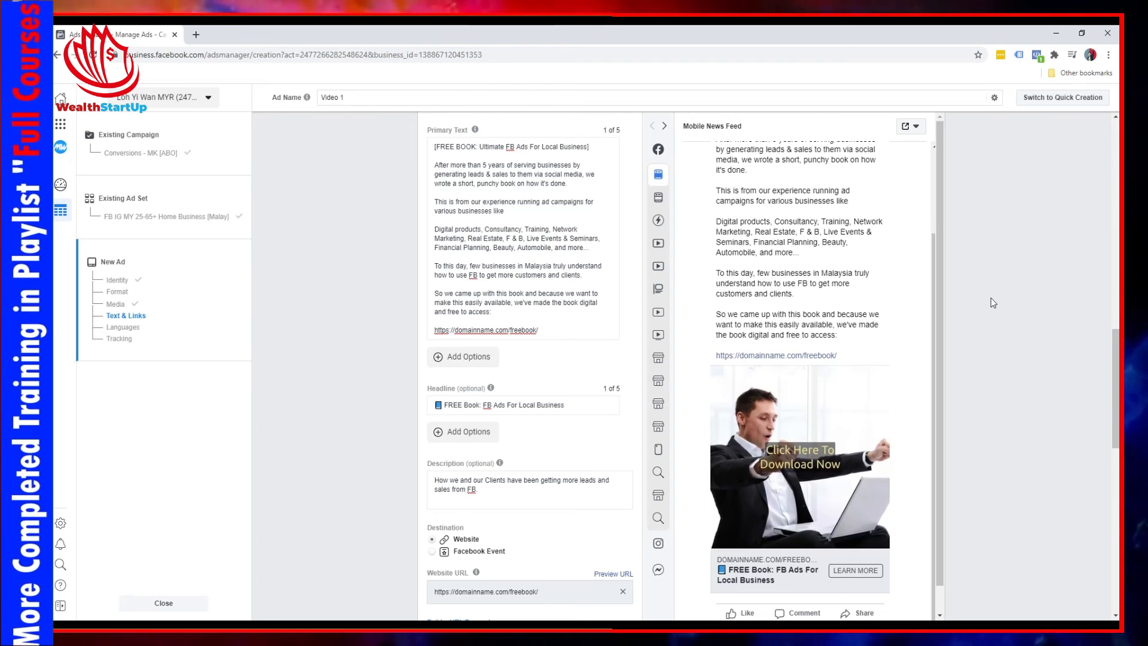
{"action": "scroll", "coordinate": [993, 303], "scroll_direction": "down", "scroll_amount": 1}
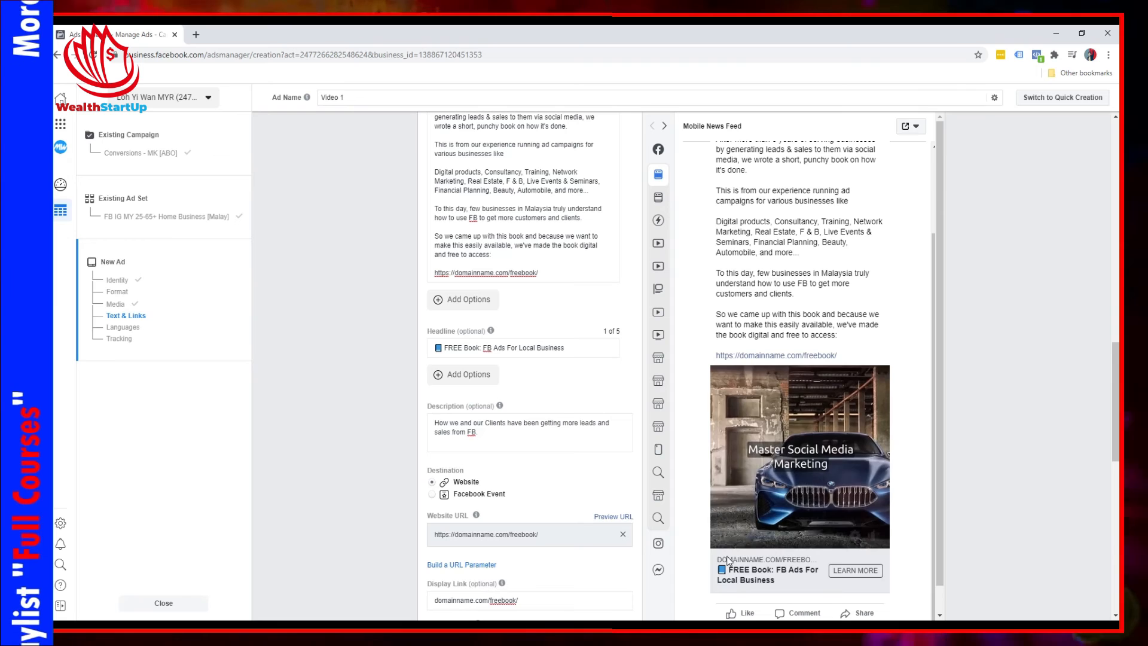
{"action": "scroll", "coordinate": [978, 418], "scroll_direction": "down", "scroll_amount": 2}
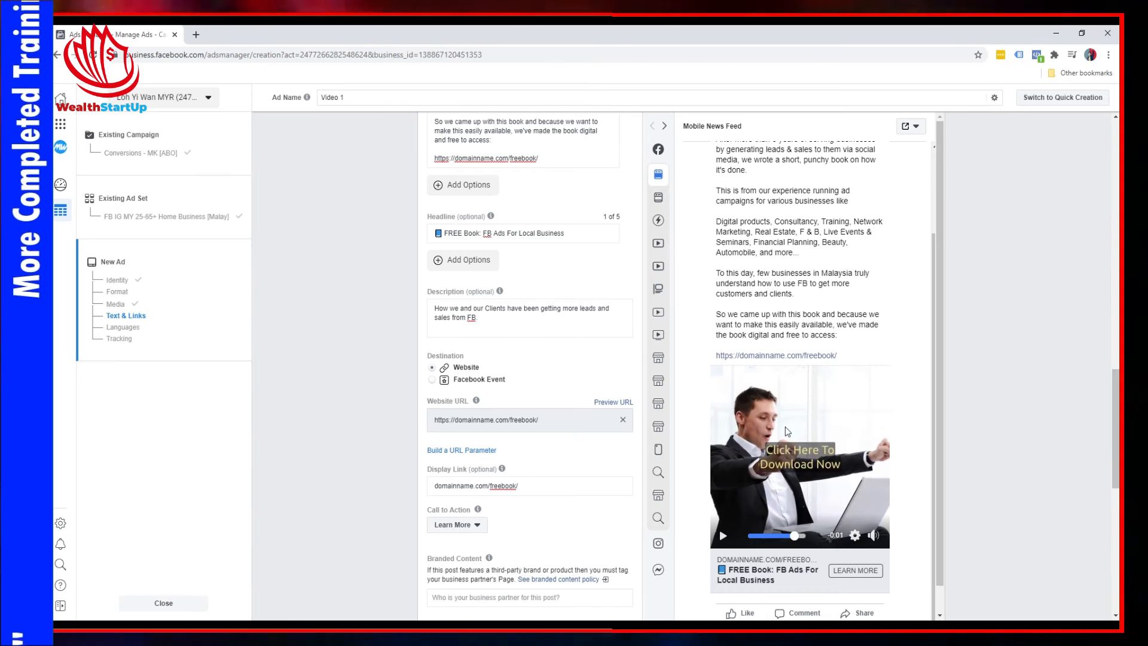
Review the campaign, ad set and ad summary for Video 1 and save the ad to draft.
{"action": "scroll", "coordinate": [1005, 442], "scroll_direction": "down", "scroll_amount": 2}
{"action": "scroll", "coordinate": [1005, 441], "scroll_direction": "down", "scroll_amount": 7}
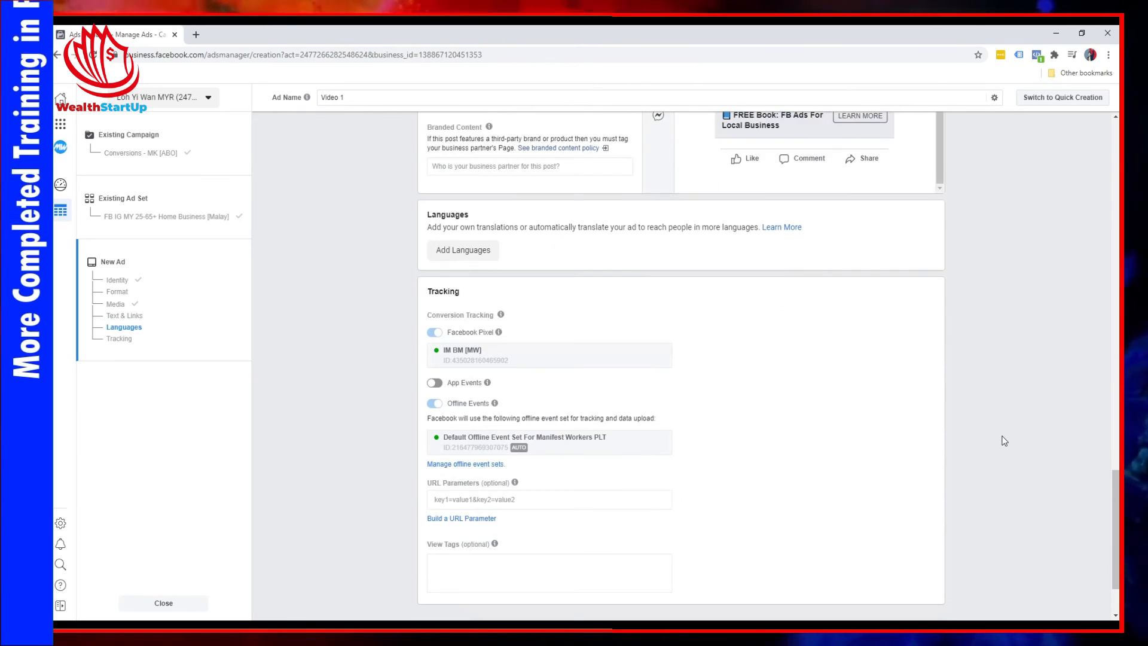
{"action": "left_click", "coordinate": [921, 543]}
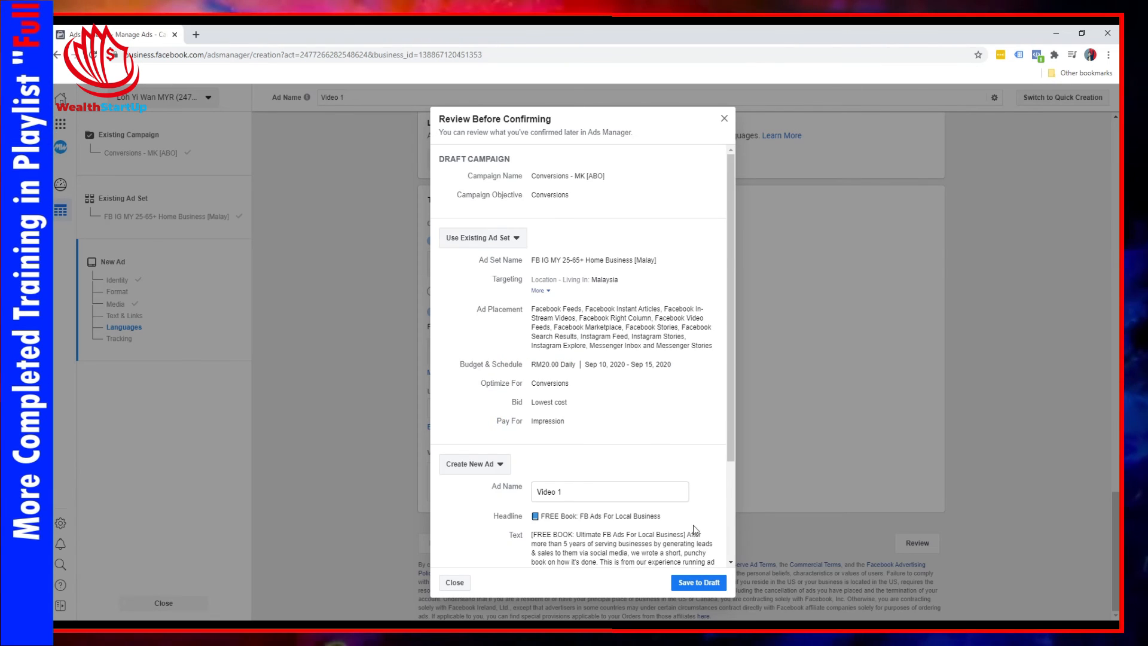
{"action": "scroll", "coordinate": [694, 529], "scroll_direction": "down", "scroll_amount": 2}
{"action": "left_click", "coordinate": [696, 583]}
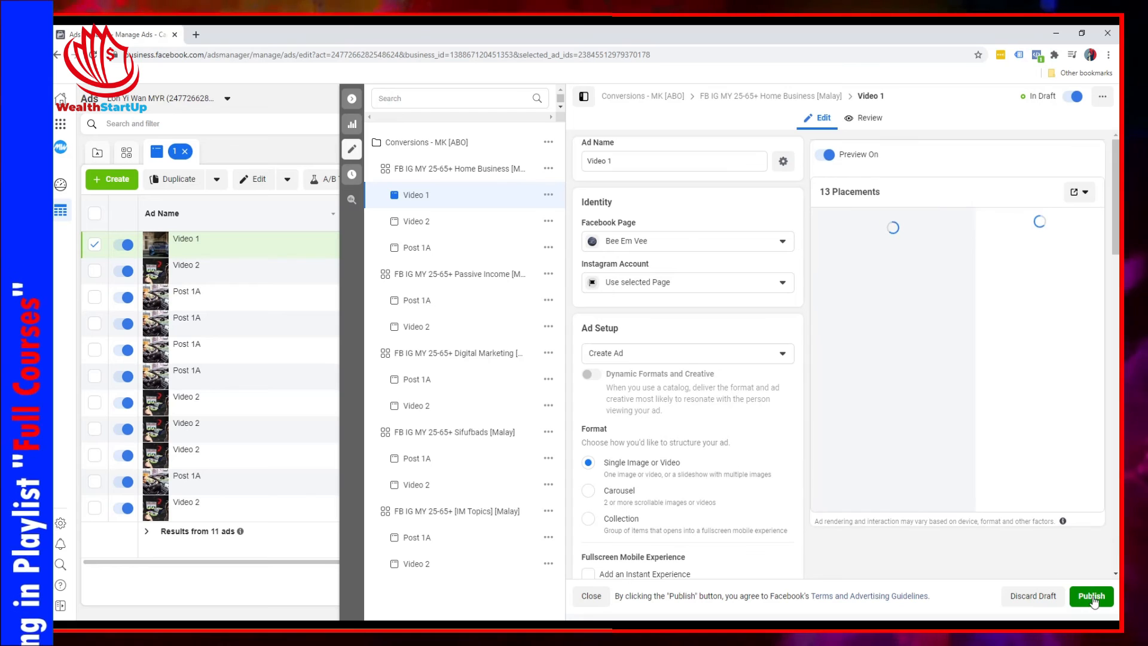
Publish the Video 1 ad and collapse the editing pane to return to the full ads list.
{"action": "left_click", "coordinate": [1092, 597]}
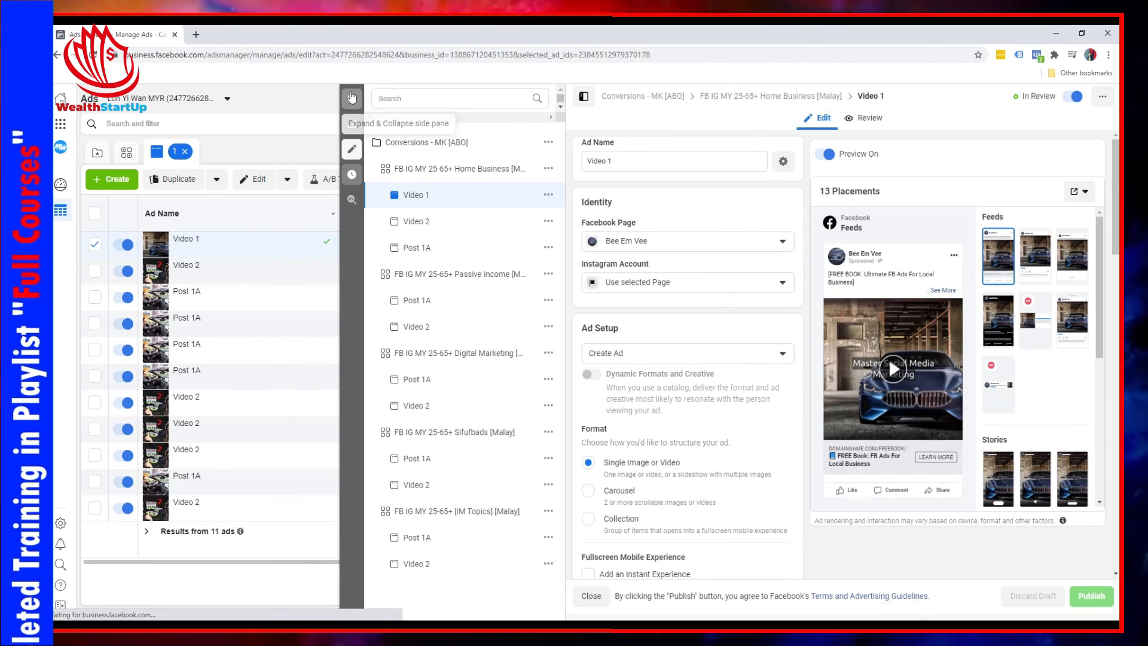
{"action": "left_click", "coordinate": [352, 99]}
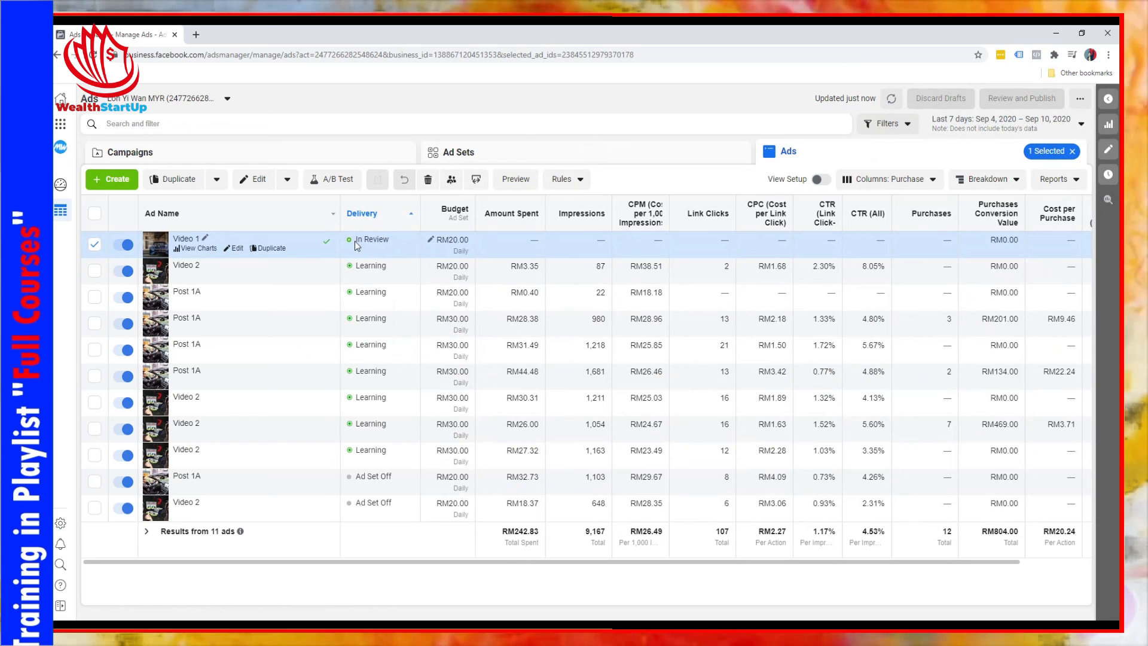